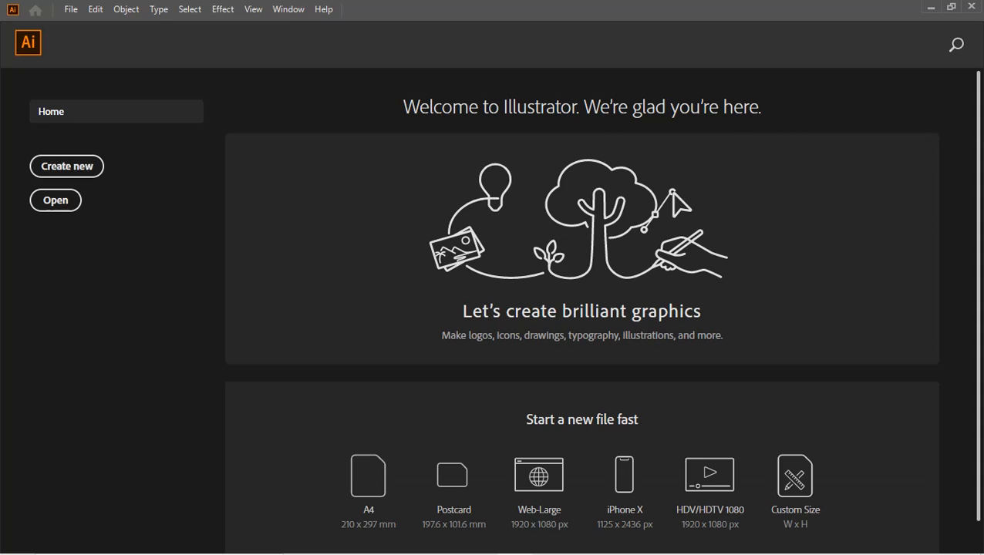
Start setting up a new document.
{"action": "left_click", "coordinate": [55, 212]}
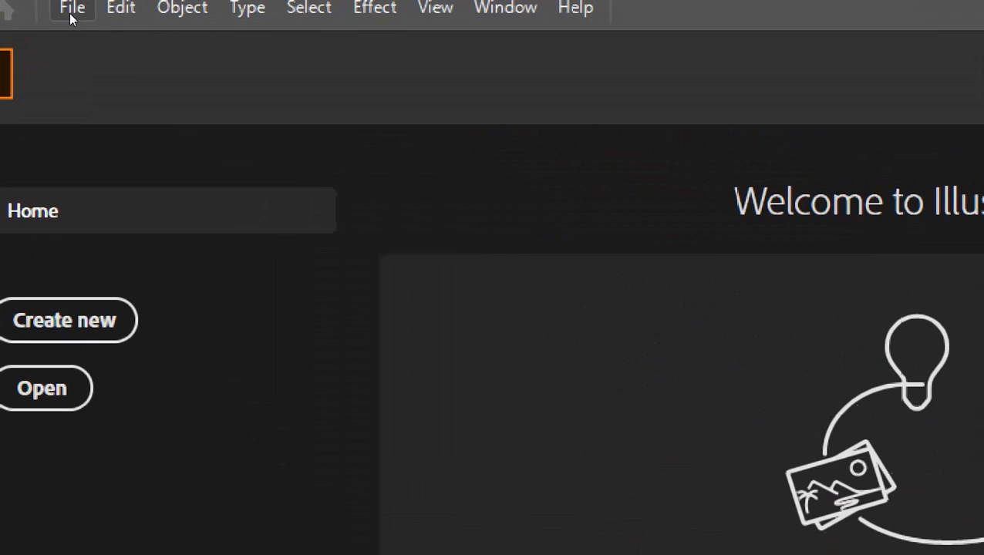
{"action": "left_click", "coordinate": [70, 10]}
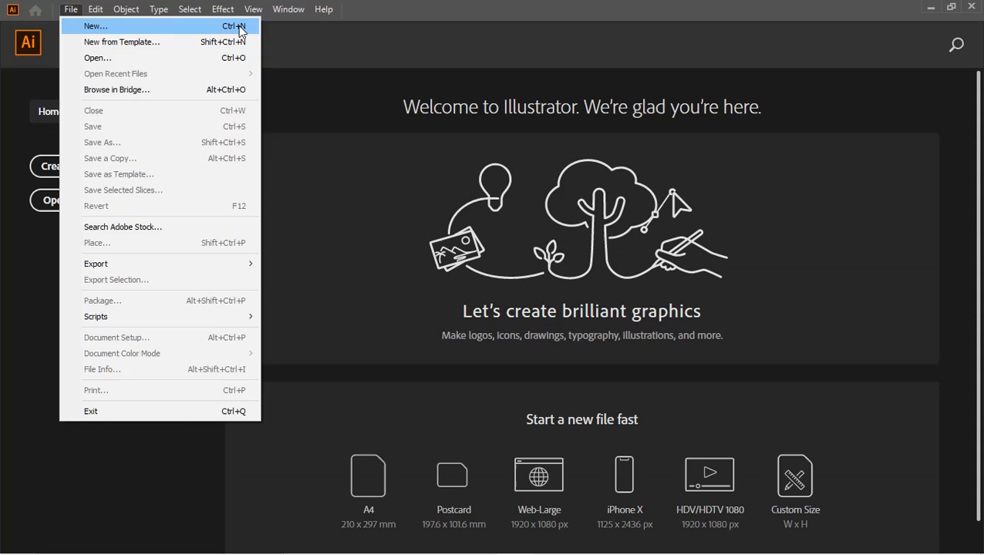
{"action": "left_click", "coordinate": [239, 27]}
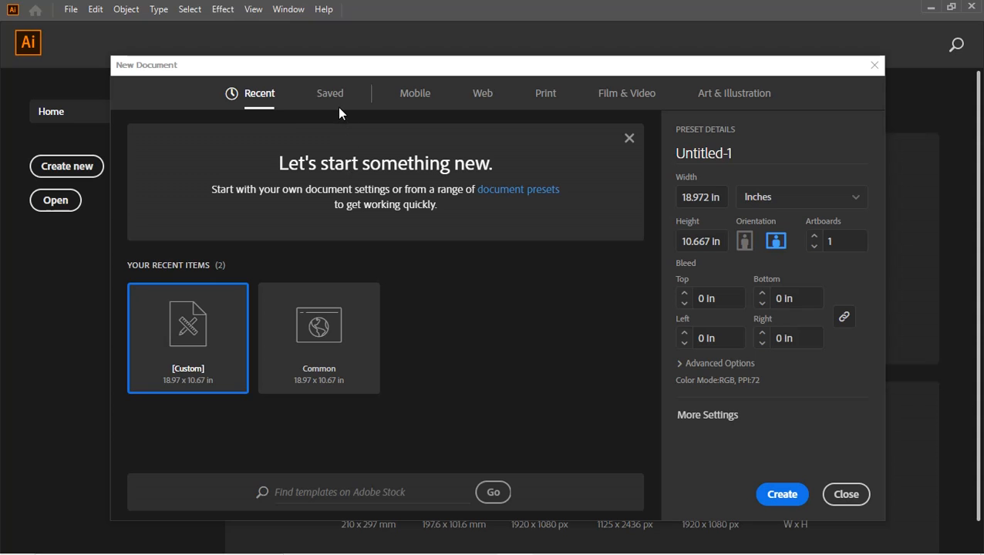
Look through the Saved, Mobile, Web, Print, Film & Video and Art & Illustration document presets.
{"action": "left_click", "coordinate": [330, 94]}
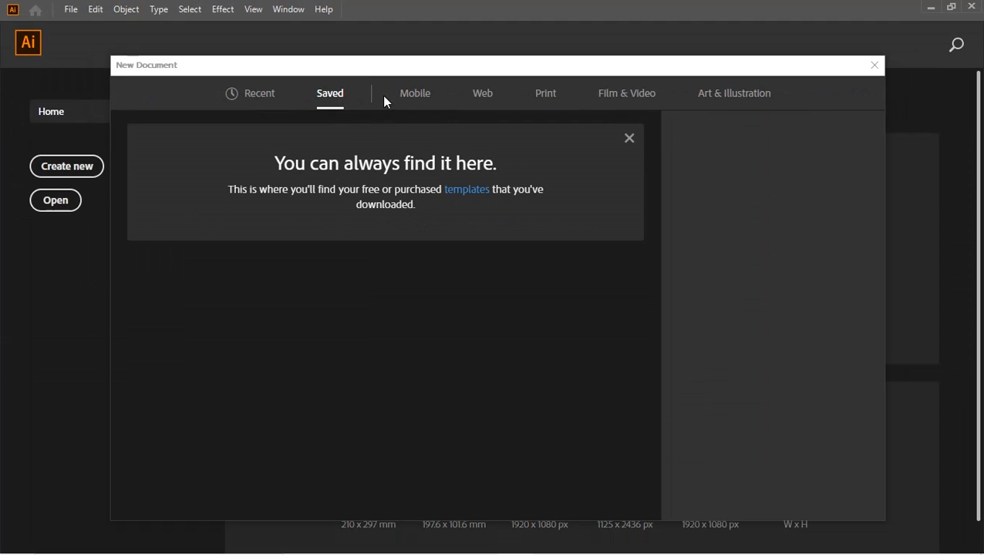
{"action": "left_click", "coordinate": [410, 101]}
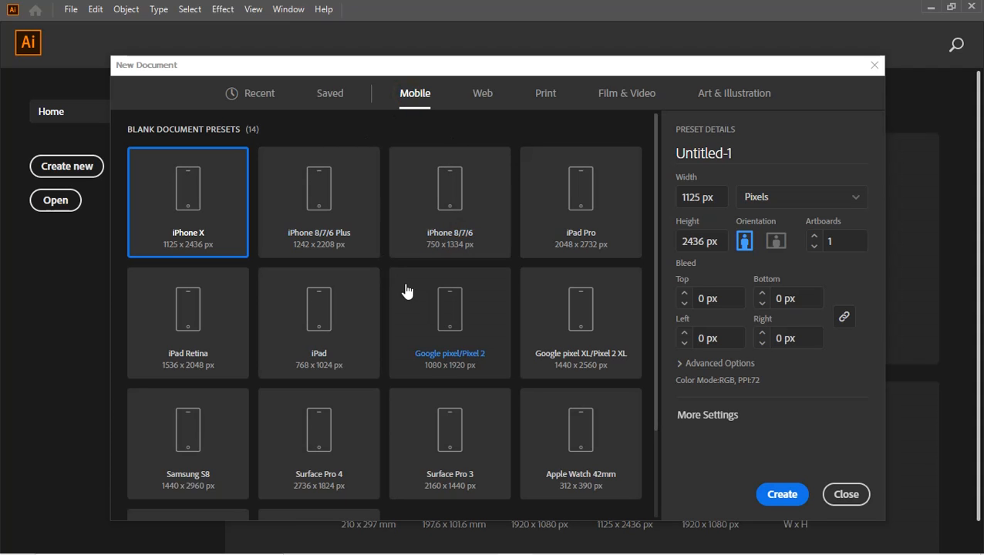
{"action": "left_click", "coordinate": [483, 94]}
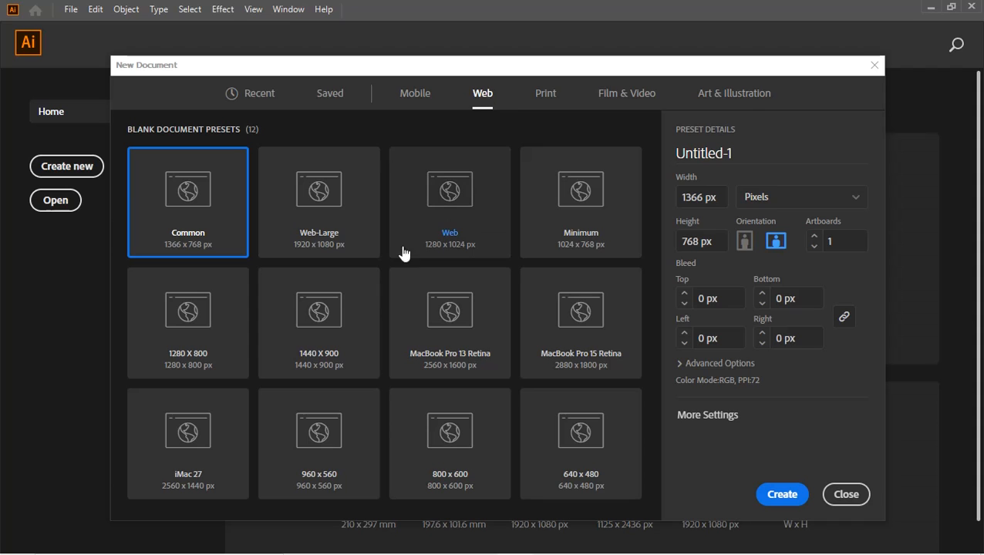
{"action": "left_click", "coordinate": [548, 100]}
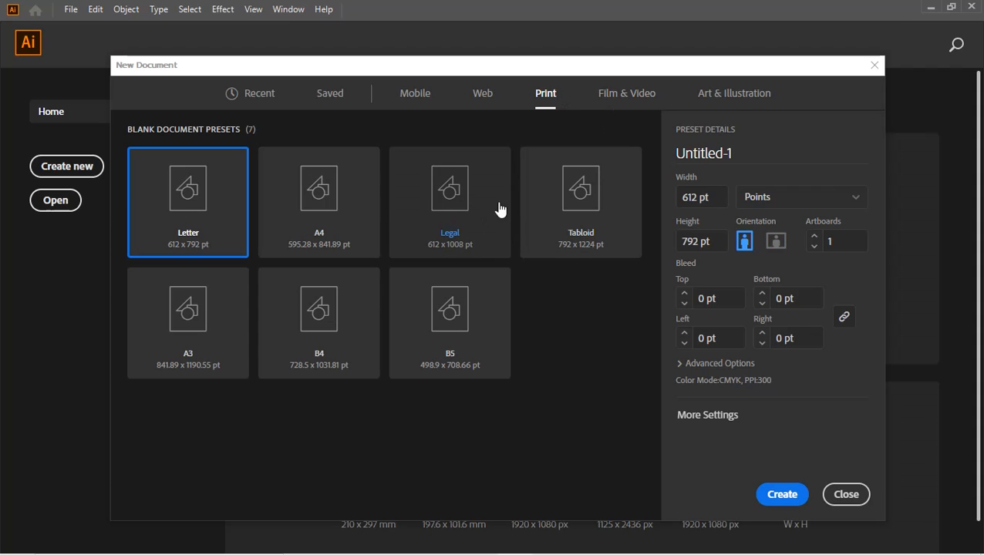
{"action": "left_click", "coordinate": [354, 218]}
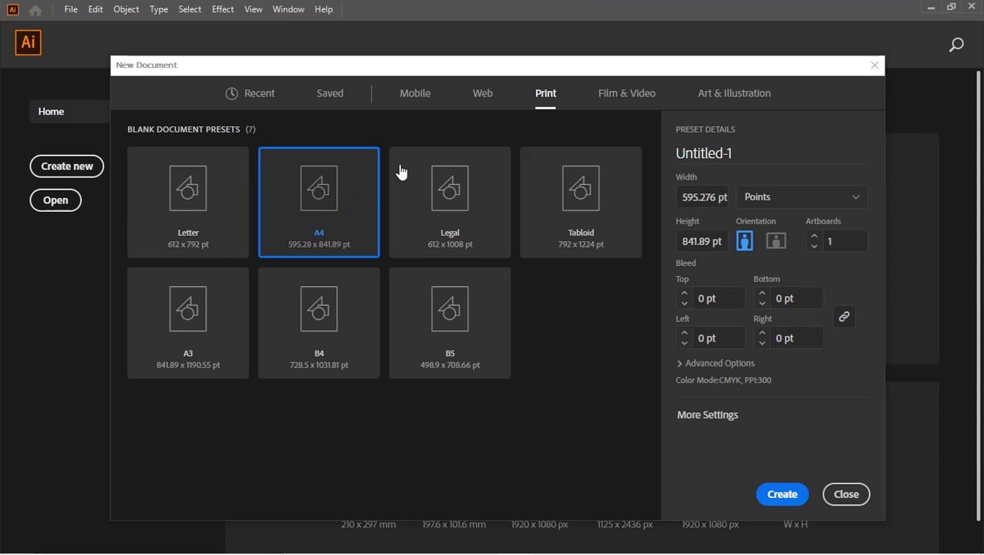
{"action": "left_click", "coordinate": [440, 188]}
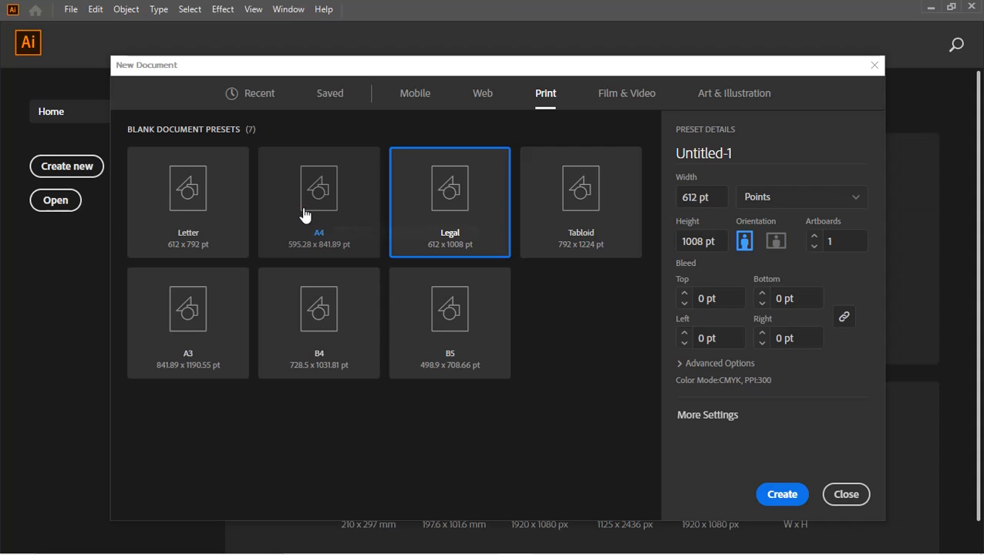
{"action": "left_click", "coordinate": [167, 248]}
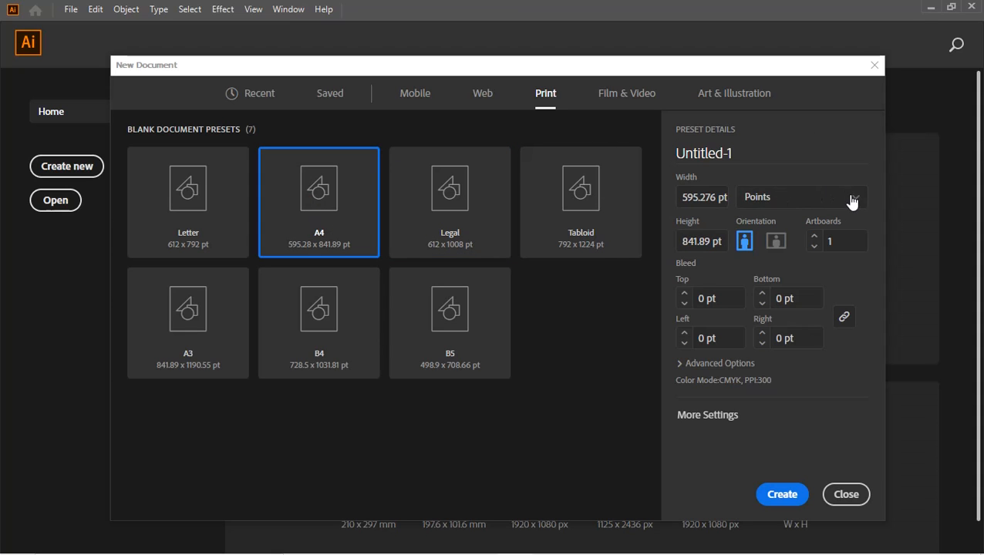
{"action": "left_click", "coordinate": [636, 104]}
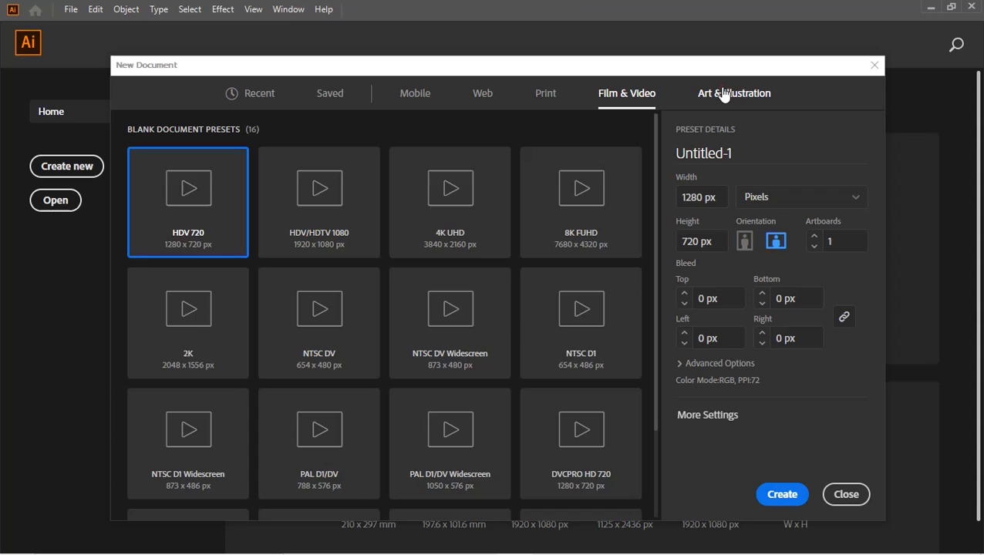
{"action": "left_click", "coordinate": [724, 96]}
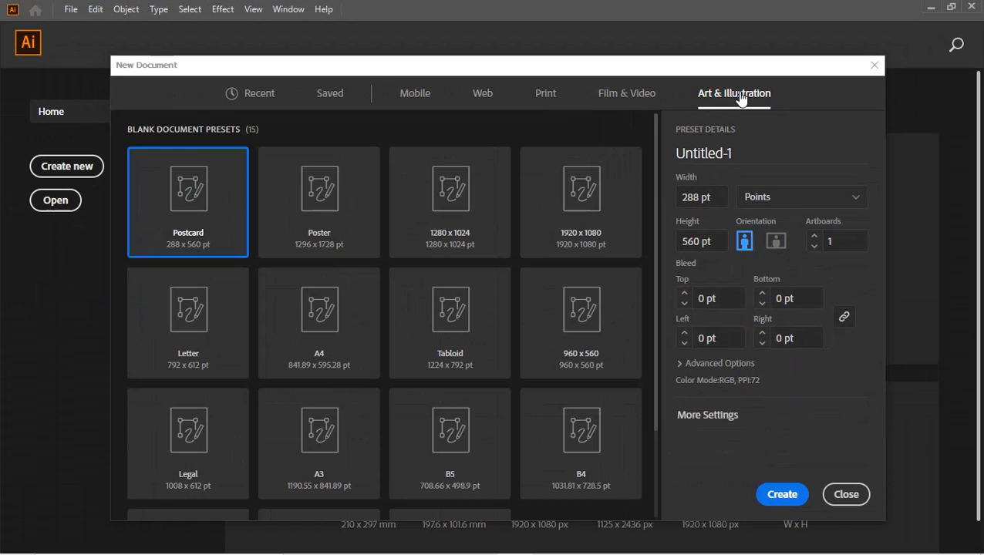
Create a new document from the A4 print preset with units in inches and landscape orientation.
{"action": "left_click", "coordinate": [542, 95]}
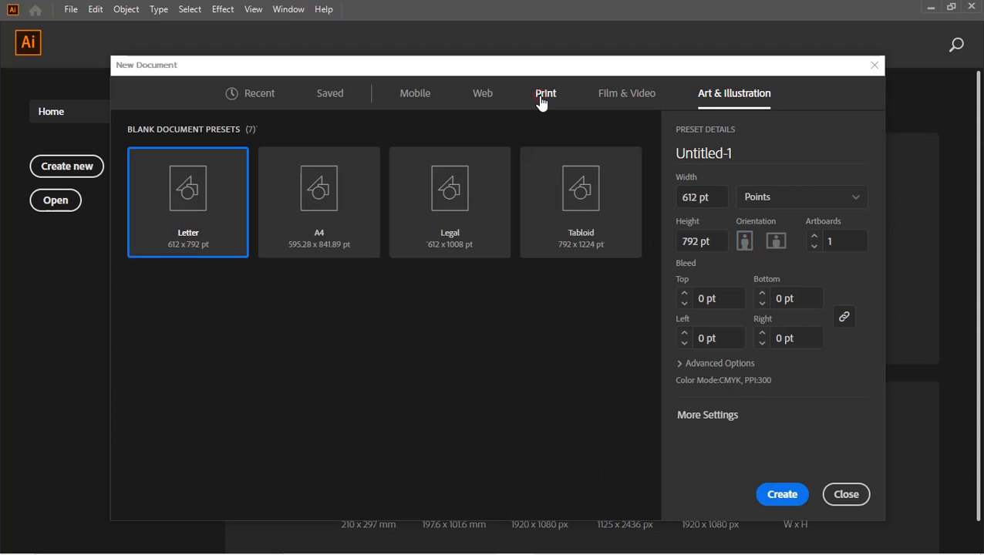
{"action": "left_click", "coordinate": [321, 218]}
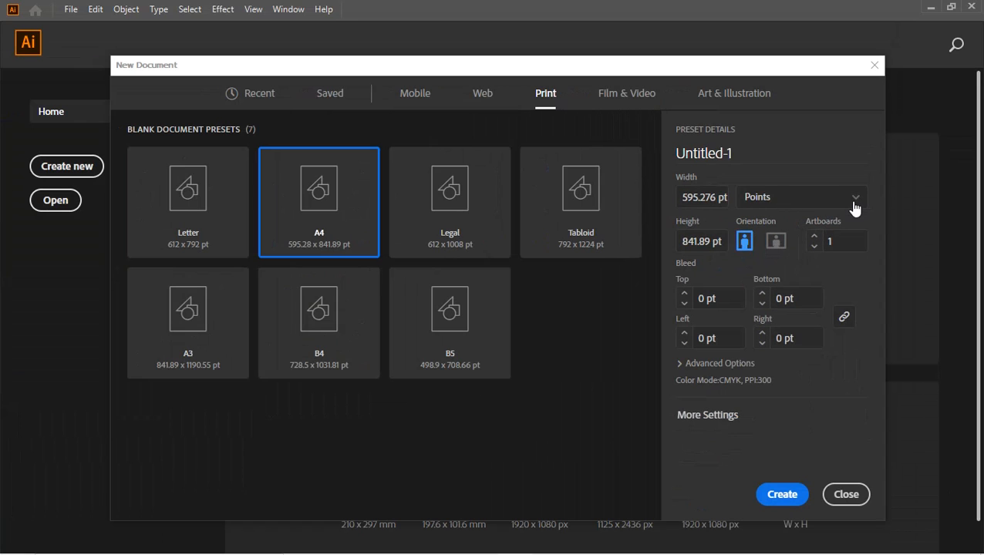
{"action": "left_click", "coordinate": [854, 209]}
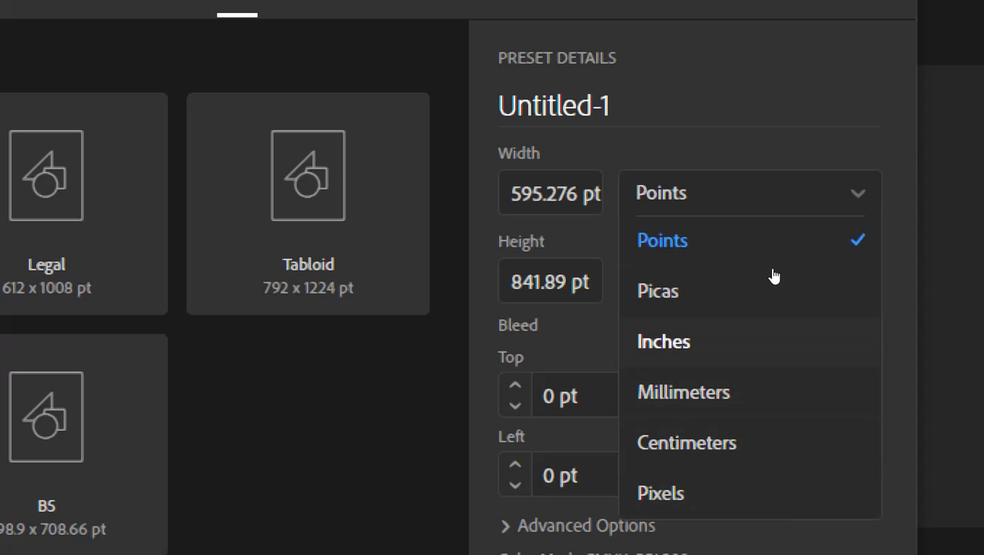
{"action": "key", "text": "Return"}
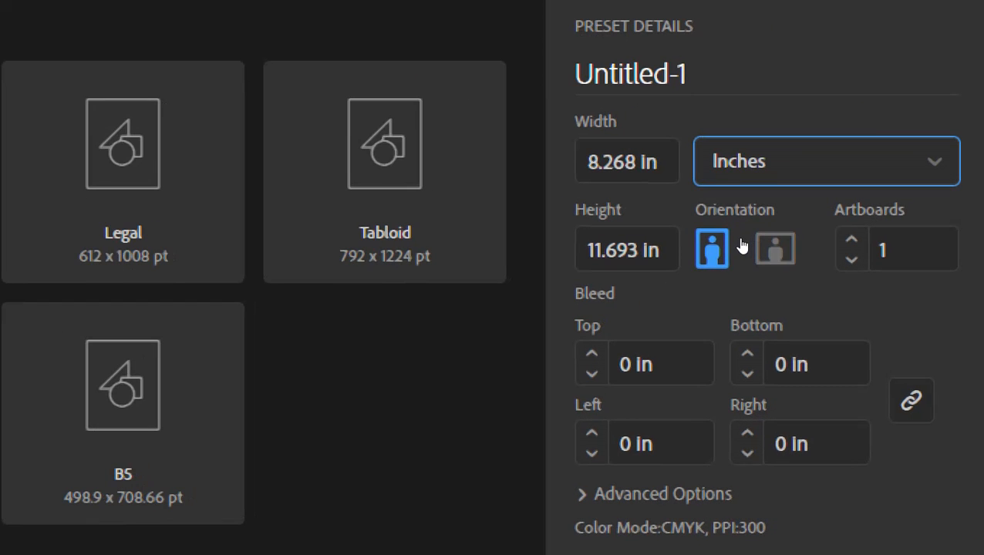
{"action": "left_click", "coordinate": [777, 243]}
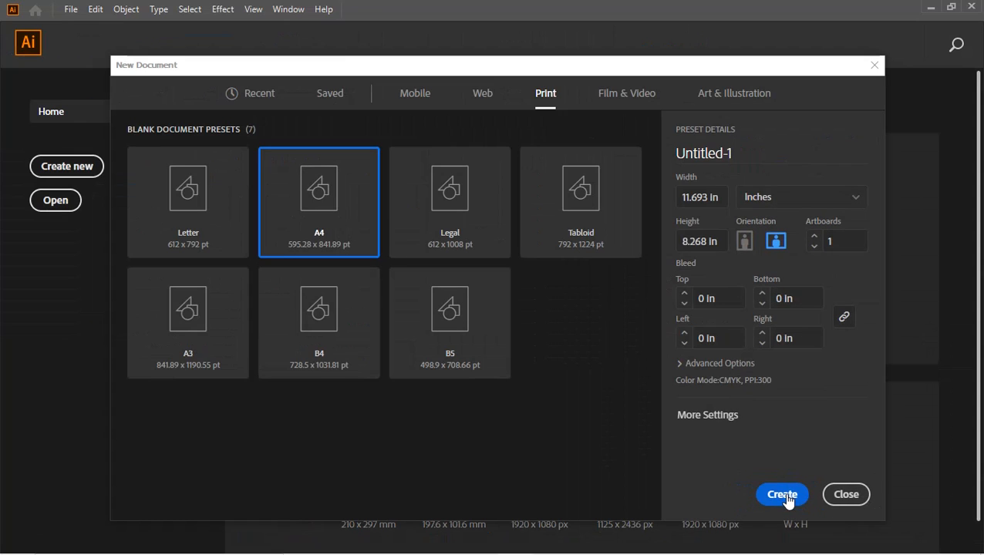
{"action": "left_click", "coordinate": [782, 495]}
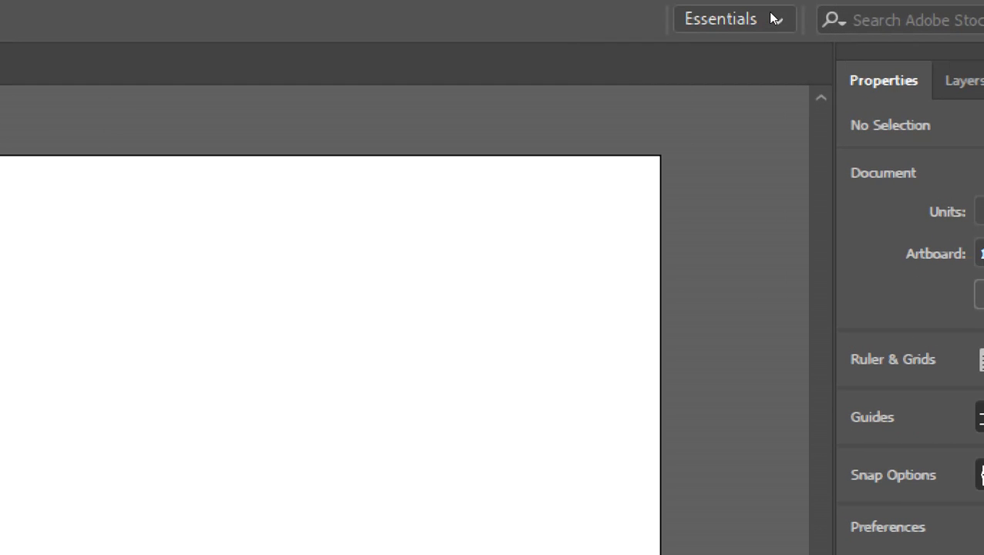
Try the Essentials Classic workspace and return to the Essentials workspace.
{"action": "left_click", "coordinate": [774, 17]}
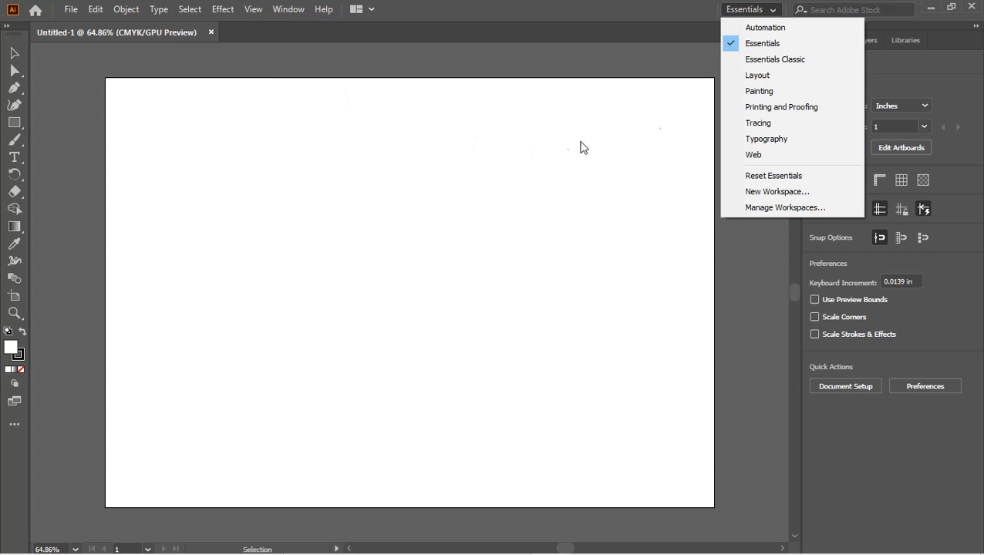
{"action": "left_click", "coordinate": [764, 66]}
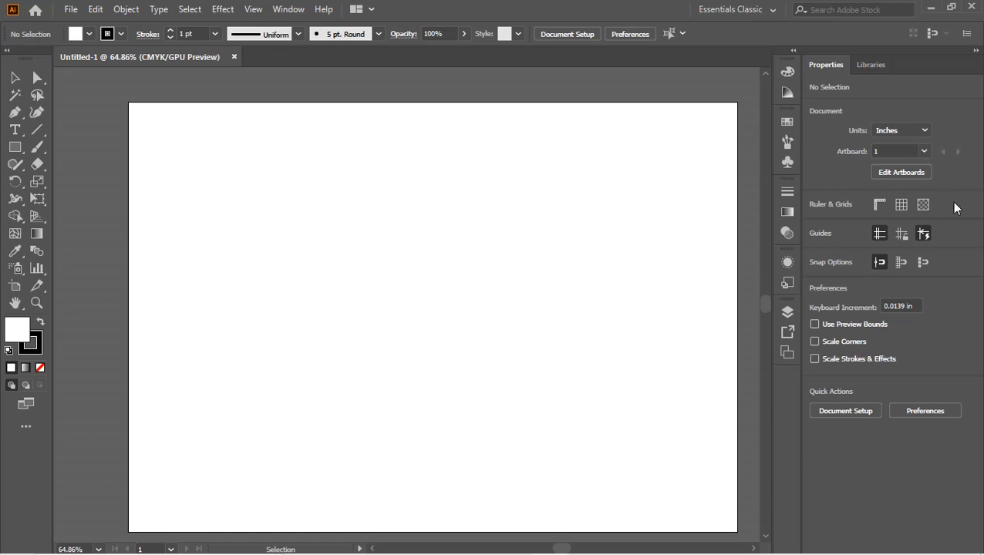
{"action": "left_click", "coordinate": [775, 10]}
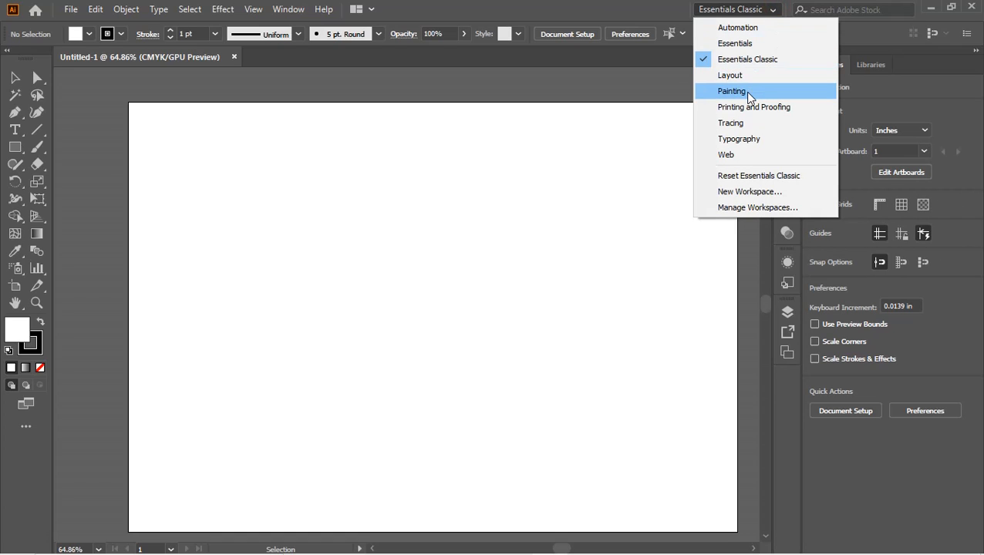
{"action": "left_click", "coordinate": [733, 91]}
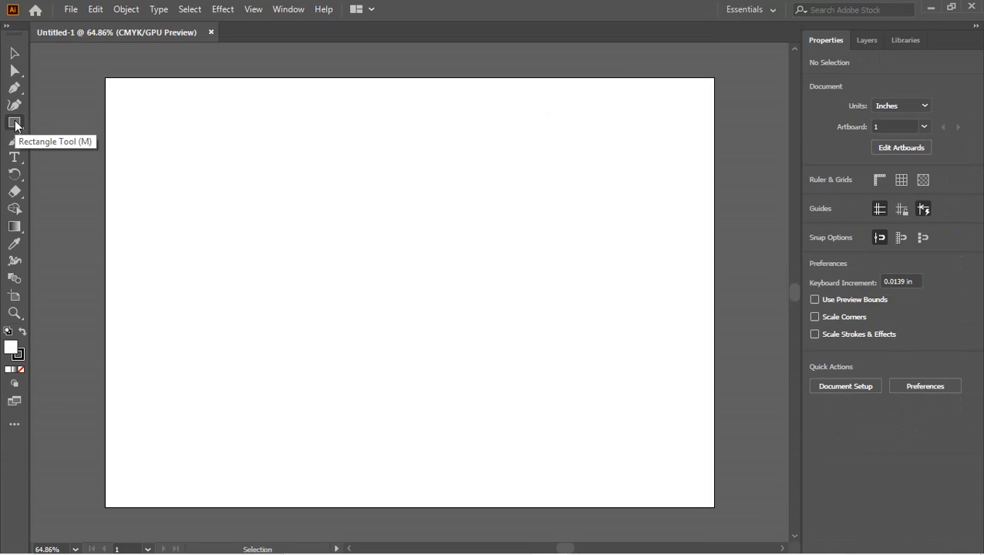
Start a rectangle by dimensions in the upper-left part of the artboard and set its width to 2 in.
{"action": "left_click", "coordinate": [14, 123]}
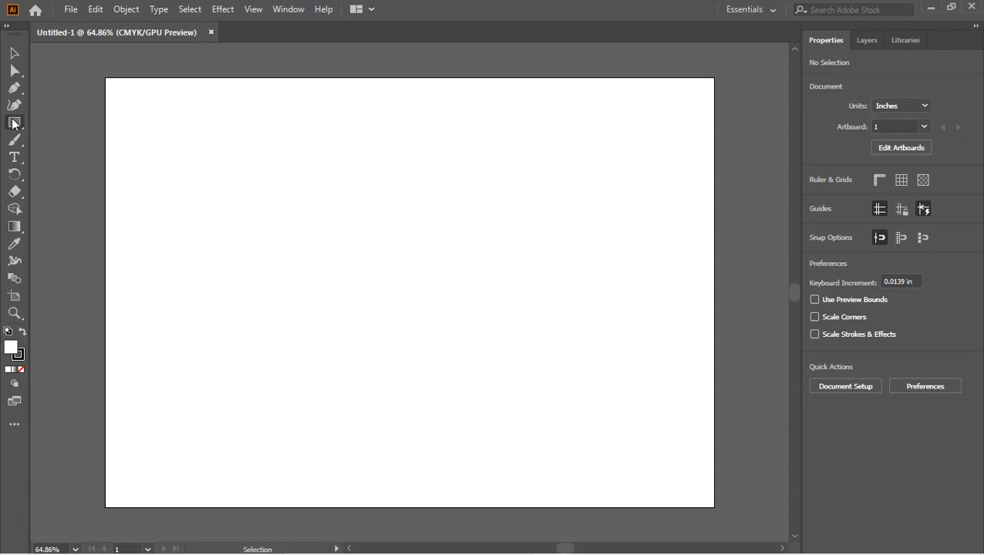
{"action": "left_click", "coordinate": [14, 123]}
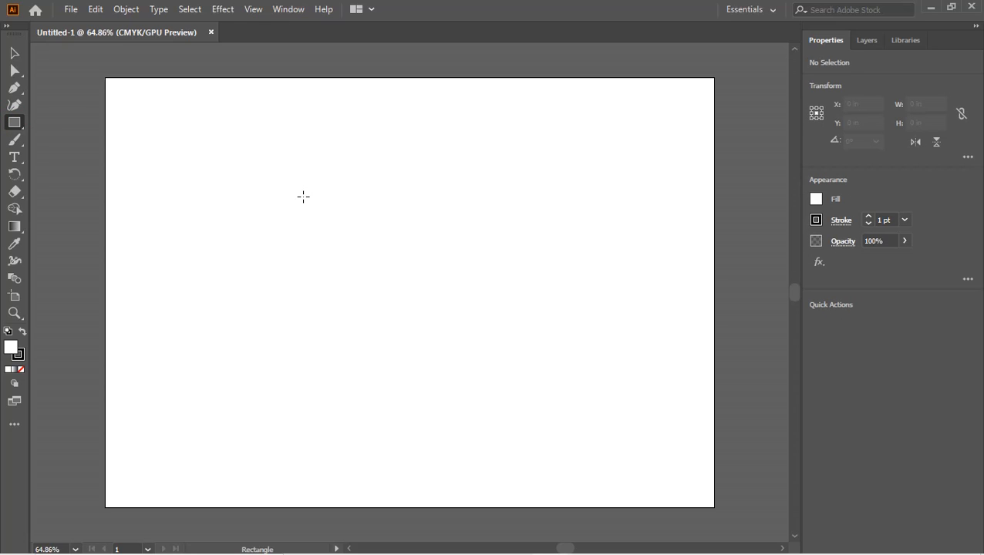
{"action": "left_click", "coordinate": [303, 196]}
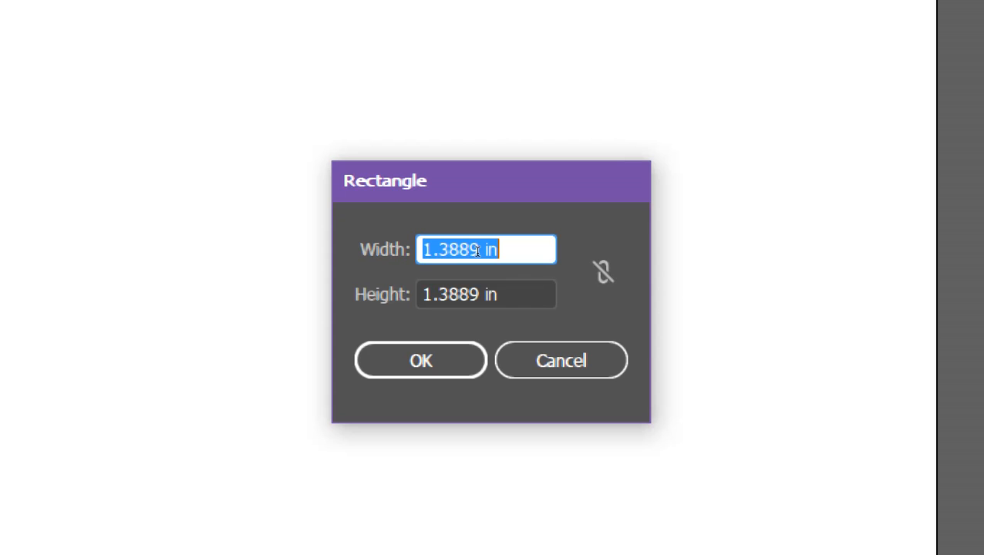
{"action": "left_click", "coordinate": [487, 250]}
{"action": "key", "text": "BackSpace"}
{"action": "key", "text": "BackSpace"}
{"action": "key", "text": "BackSpace"}
{"action": "key", "text": "BackSpace"}
{"action": "key", "text": "BackSpace"}
{"action": "key", "text": "BackSpace"}
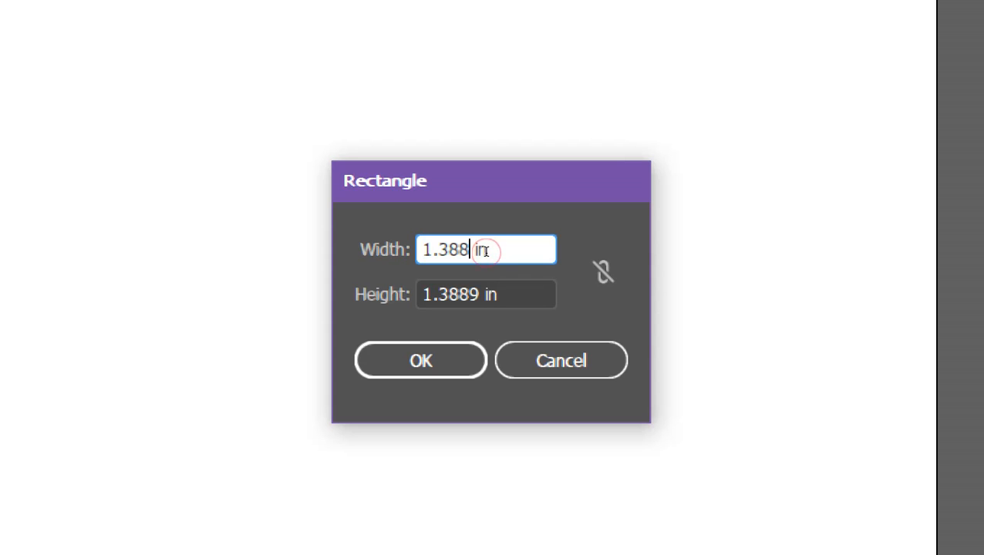
{"action": "type", "text": "5"}
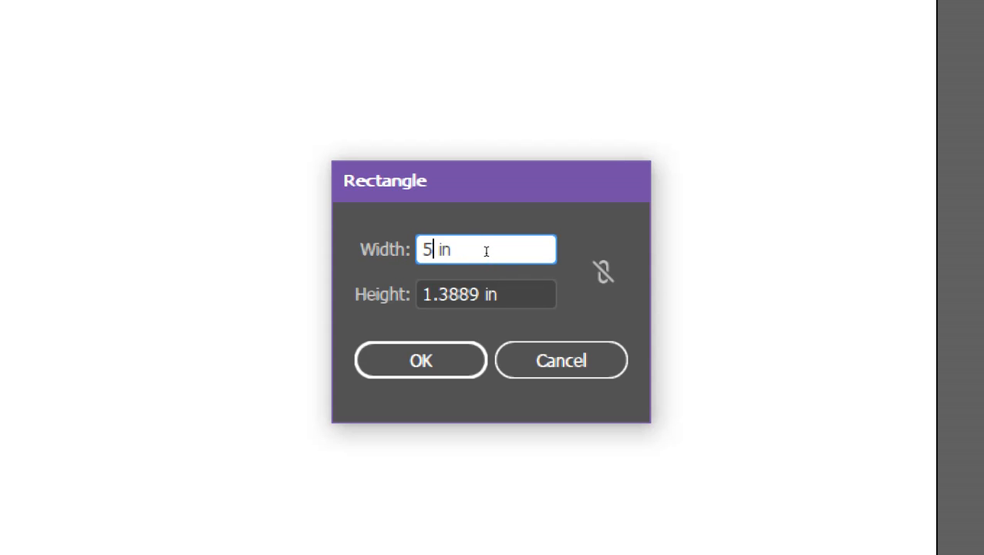
{"action": "key", "text": "BackSpace"}
{"action": "type", "text": "2"}
Set the rectangle's height to 1.5 in and create it.
{"action": "key", "text": "Tab"}
{"action": "key", "text": "BackSpace"}
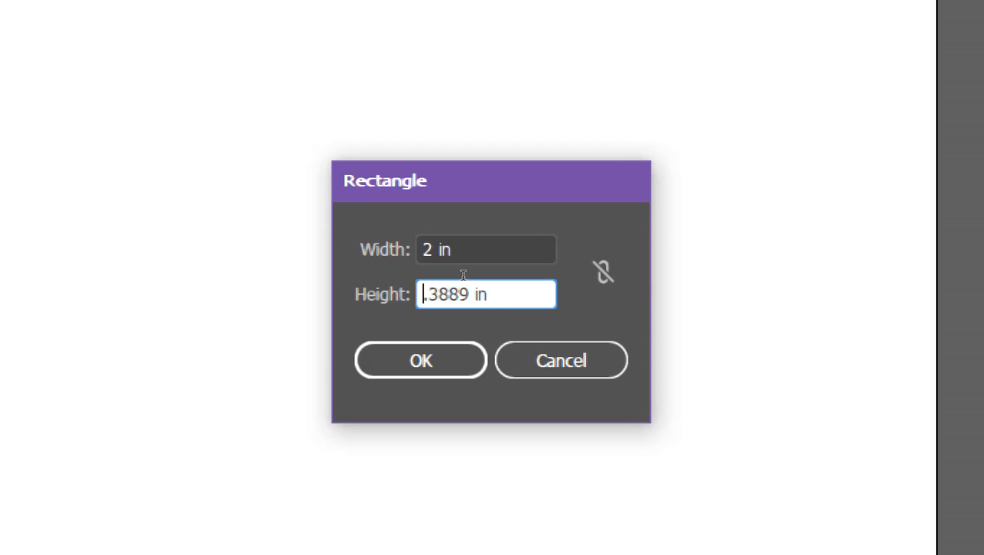
{"action": "type", "text": "1.5"}
{"action": "key", "text": "Right"}
{"action": "key", "text": "Right"}
{"action": "key", "text": "Right"}
{"action": "key", "text": "Right"}
{"action": "key", "text": "Right"}
{"action": "key", "text": "BackSpace"}
{"action": "key", "text": "BackSpace"}
{"action": "key", "text": "BackSpace"}
{"action": "key", "text": "BackSpace"}
{"action": "key", "text": "BackSpace"}
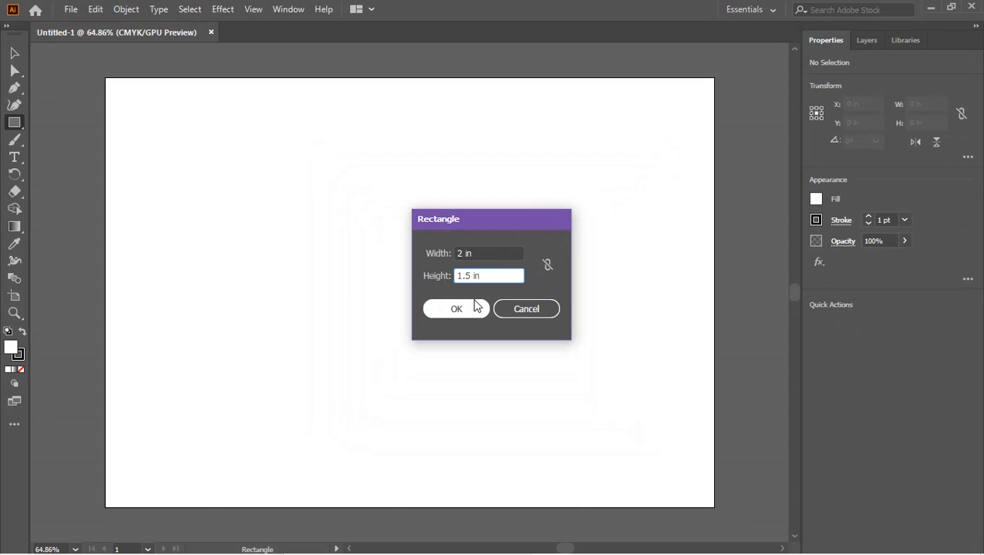
{"action": "left_click", "coordinate": [456, 307]}
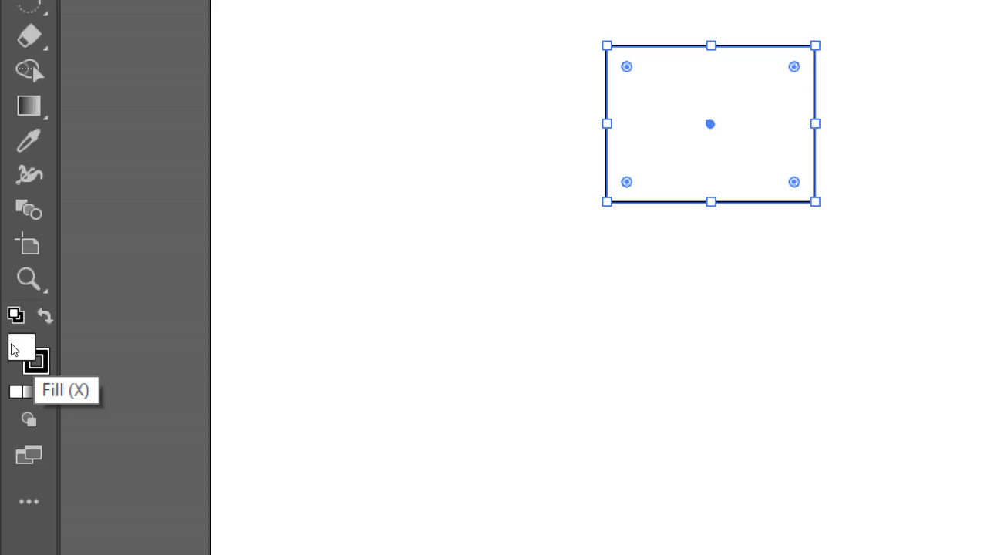
Fill the rectangle with dark blue 2415BA.
{"action": "double_click", "coordinate": [13, 350]}
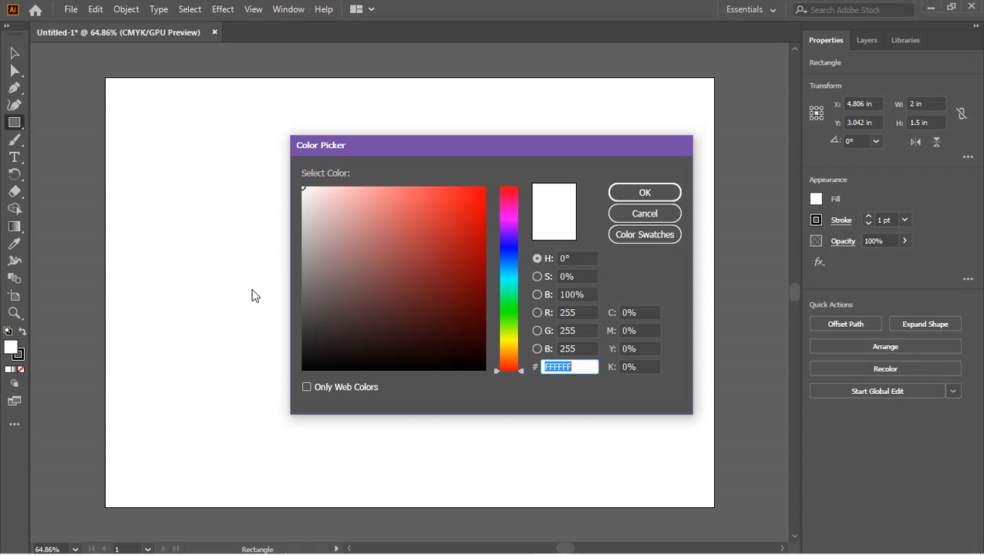
{"action": "left_click_drag", "start_coordinate": [452, 144], "coordinate": [692, 121]}
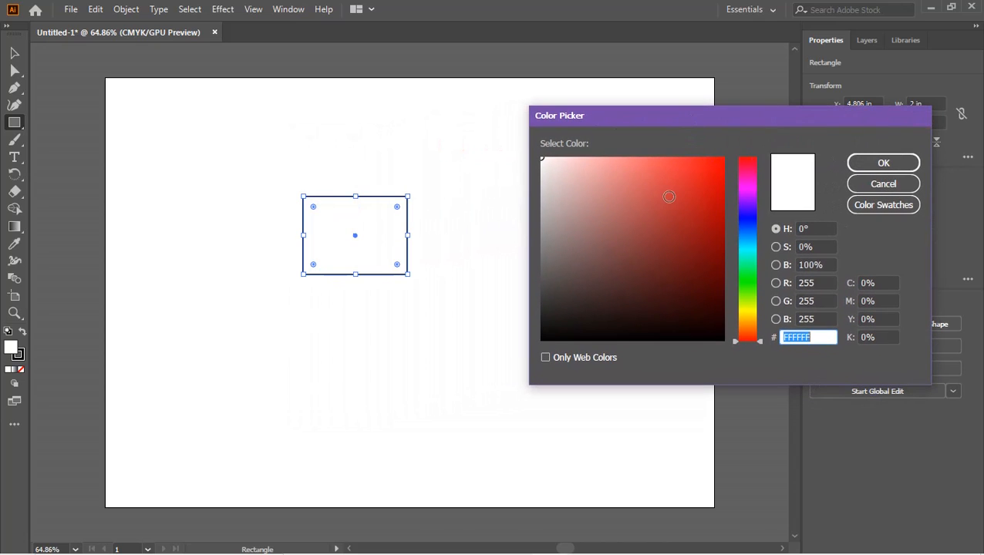
{"action": "left_click", "coordinate": [689, 190]}
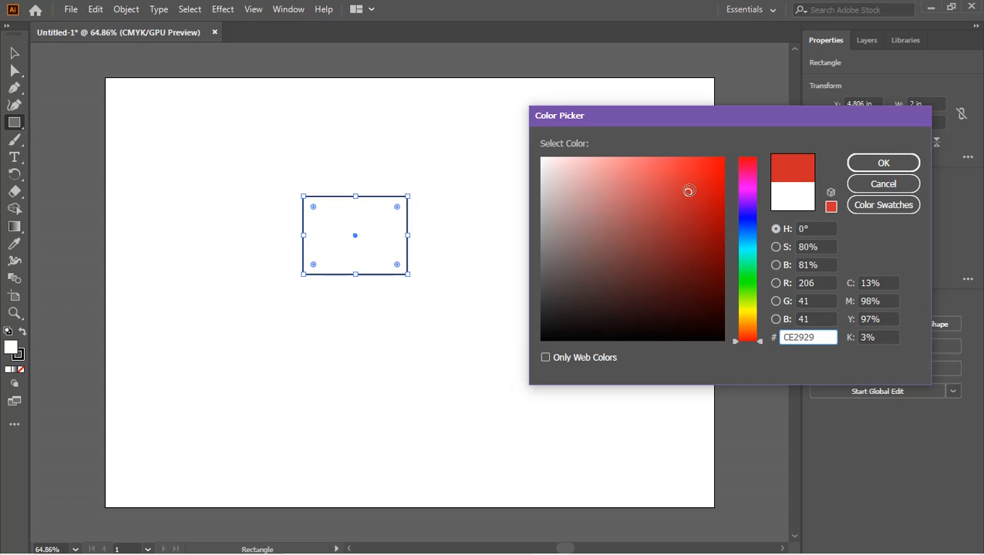
{"action": "left_click", "coordinate": [743, 214]}
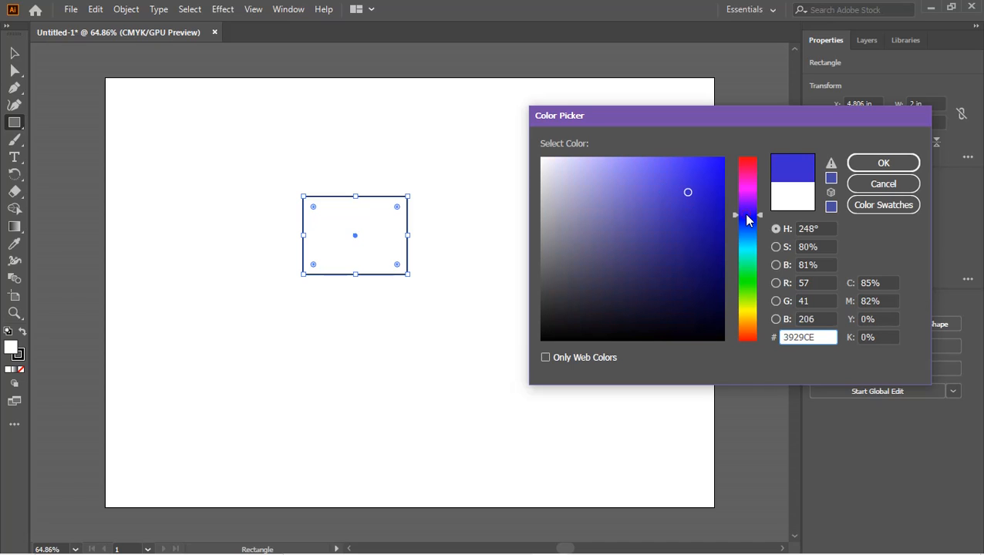
{"action": "left_click", "coordinate": [704, 206]}
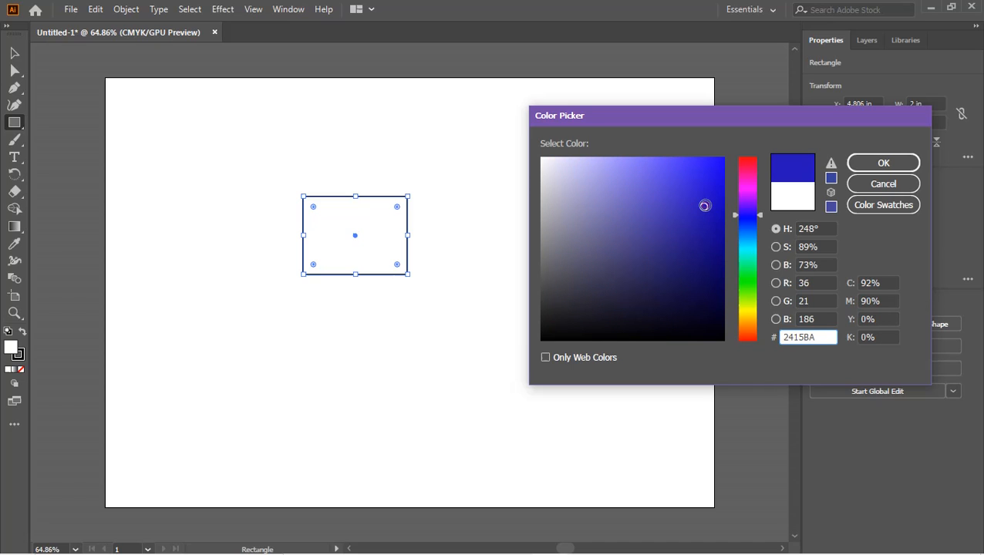
{"action": "left_click", "coordinate": [862, 165]}
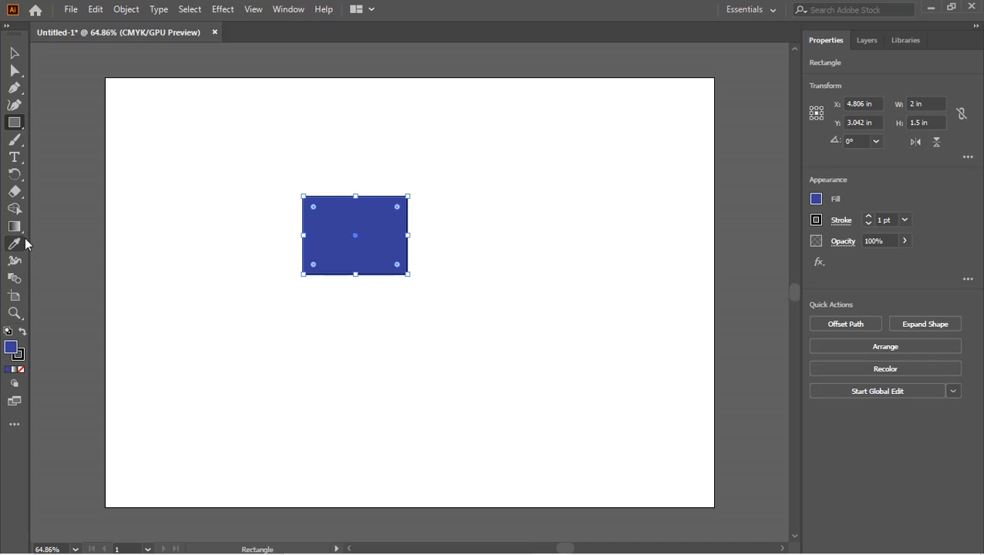
Start an ellipse by dimensions on the artboard, beside the blue rectangle, and set its height to 9 in.
{"action": "left_click", "coordinate": [13, 126]}
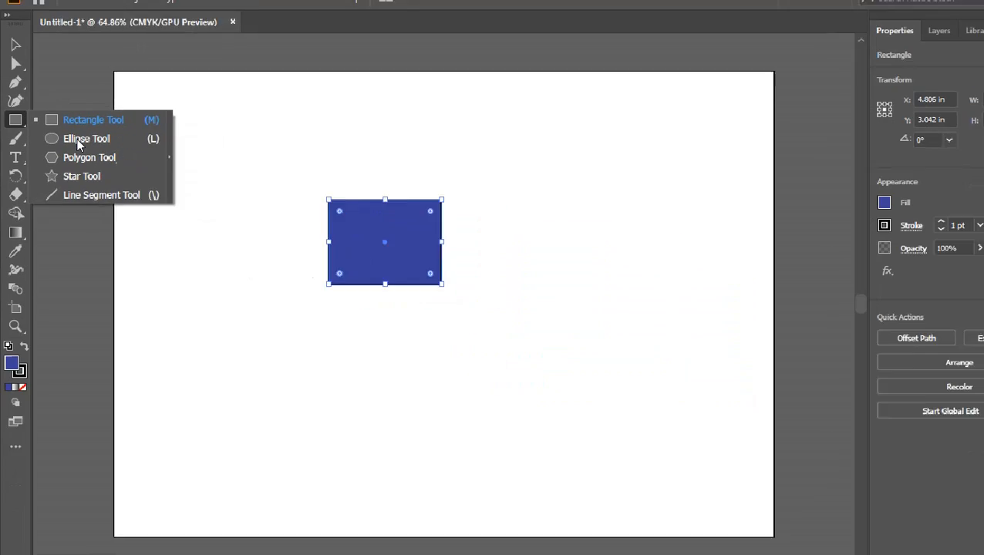
{"action": "left_click", "coordinate": [77, 142]}
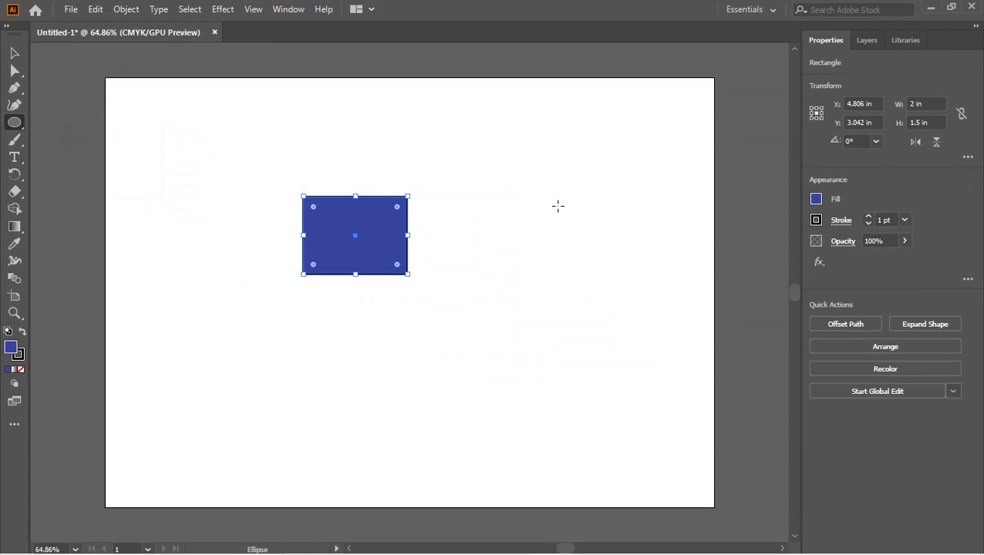
{"action": "left_click", "coordinate": [577, 258]}
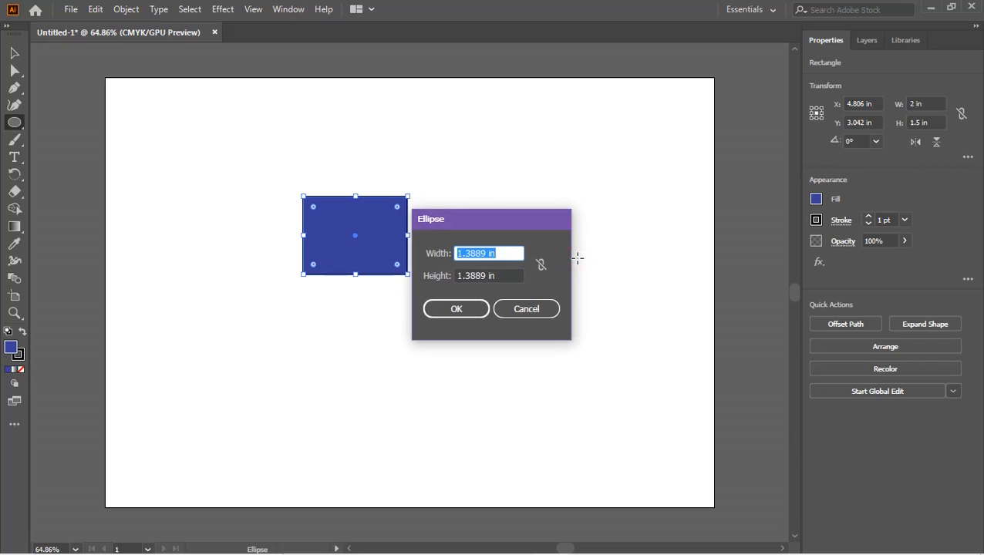
{"action": "left_click", "coordinate": [481, 275]}
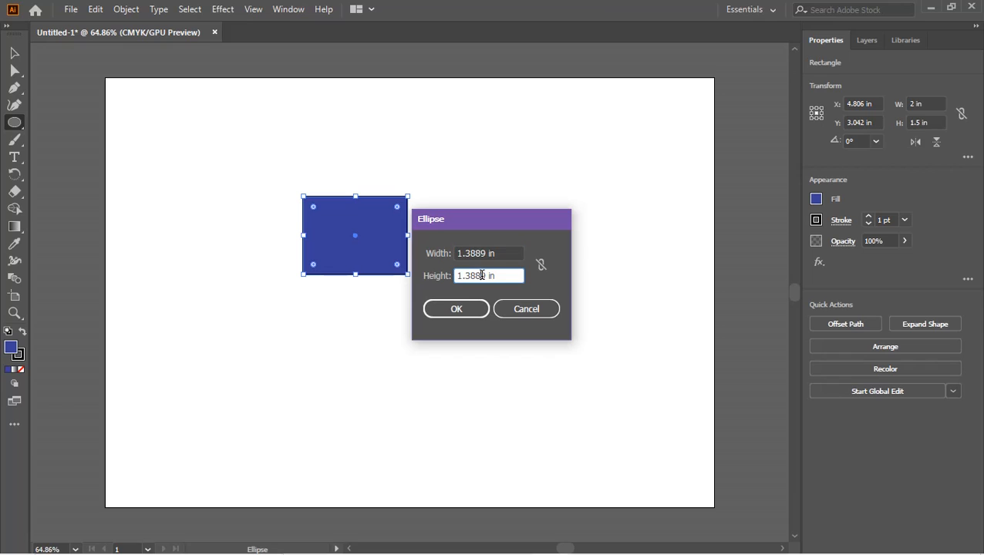
{"action": "key", "text": "BackSpace"}
{"action": "key", "text": "BackSpace"}
{"action": "key", "text": "BackSpace"}
{"action": "key", "text": "BackSpace"}
{"action": "key", "text": "BackSpace"}
Set the ellipse's width to 9 in and create it.
{"action": "left_click", "coordinate": [481, 252]}
{"action": "key", "text": "BackSpace"}
{"action": "key", "text": "BackSpace"}
{"action": "key", "text": "BackSpace"}
{"action": "key", "text": "BackSpace"}
{"action": "key", "text": "BackSpace"}
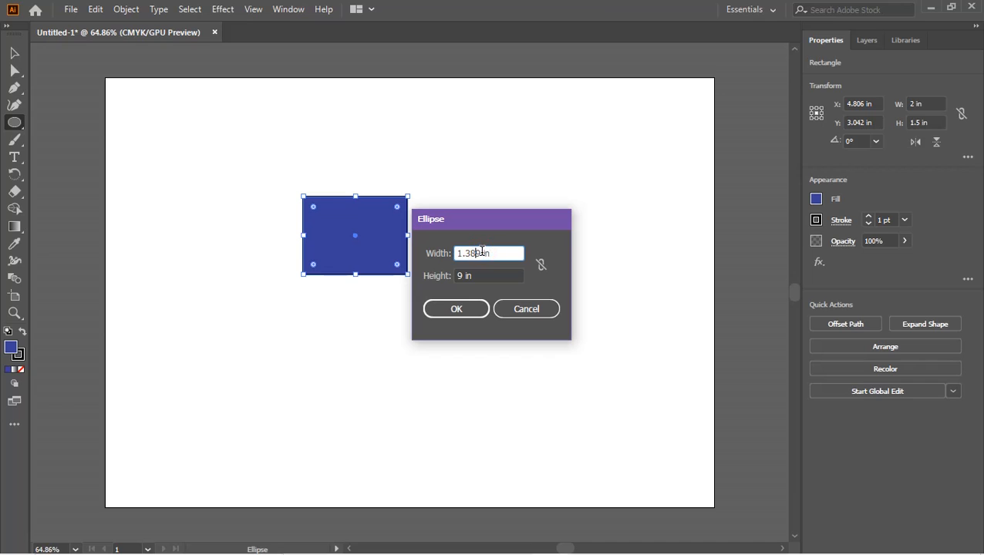
{"action": "left_click", "coordinate": [460, 306]}
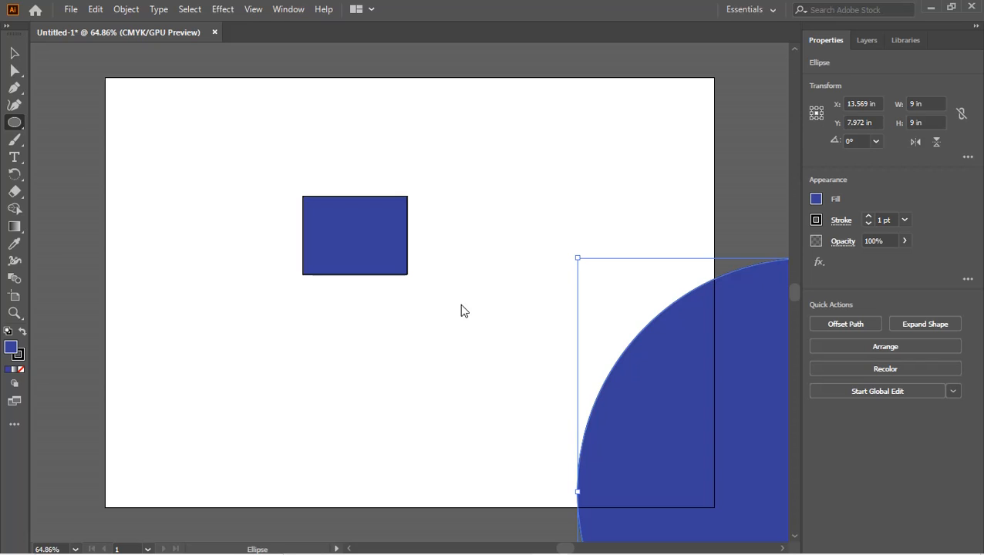
Move the large circle onto the artboard, centred at about X 5.85 in, Y 3.29 in.
{"action": "key", "text": "ctrl"}
{"action": "key", "text": "ctrl+minus"}
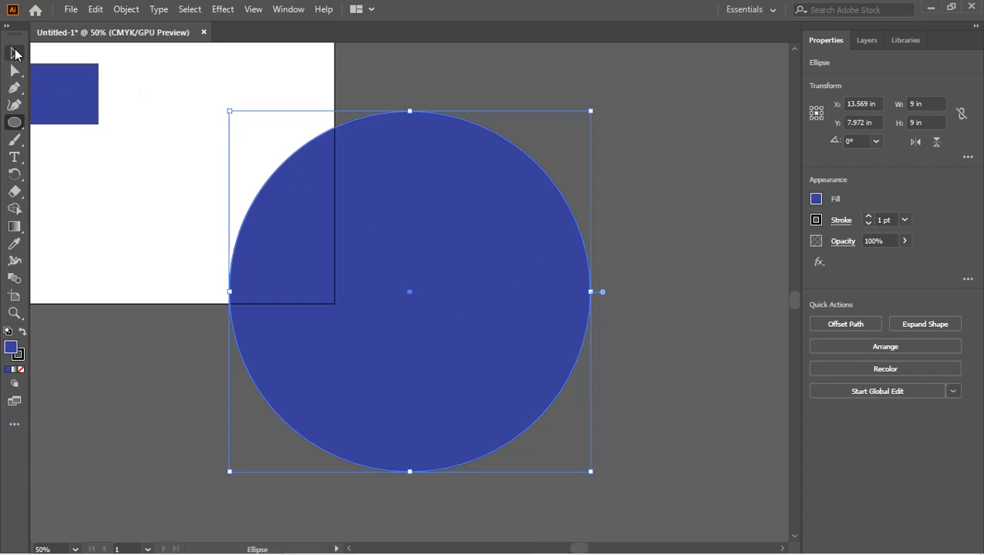
{"action": "left_click", "coordinate": [15, 54]}
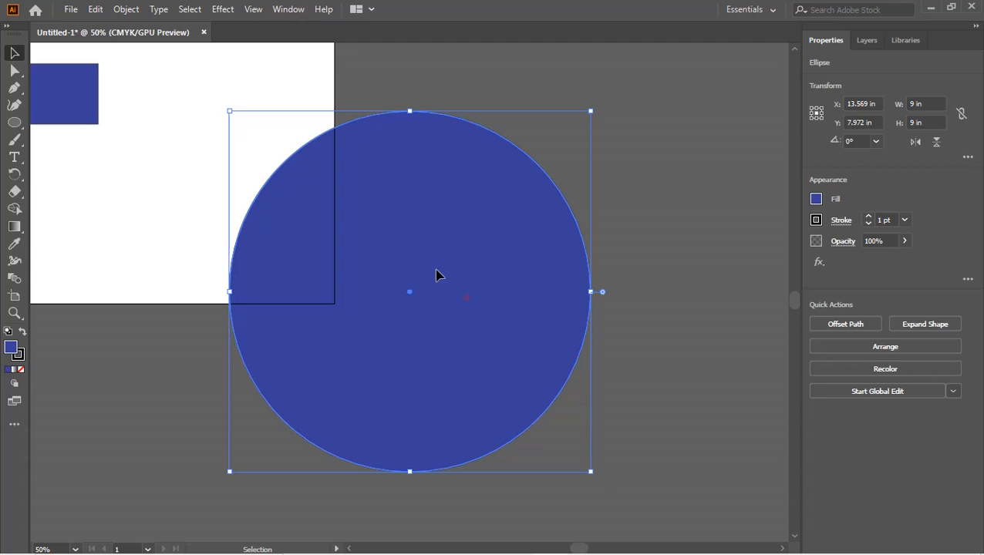
{"action": "left_click_drag", "start_coordinate": [436, 275], "coordinate": [156, 115]}
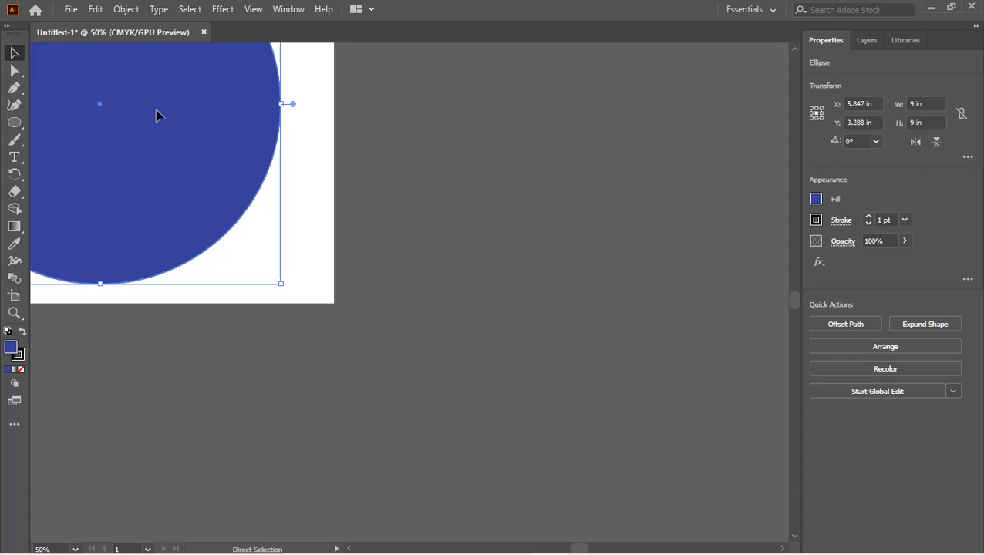
Shrink the circle into an ellipse about 3.58 in wide and 2.63 in high, beside the rectangle.
{"action": "key", "text": "ctrl+0"}
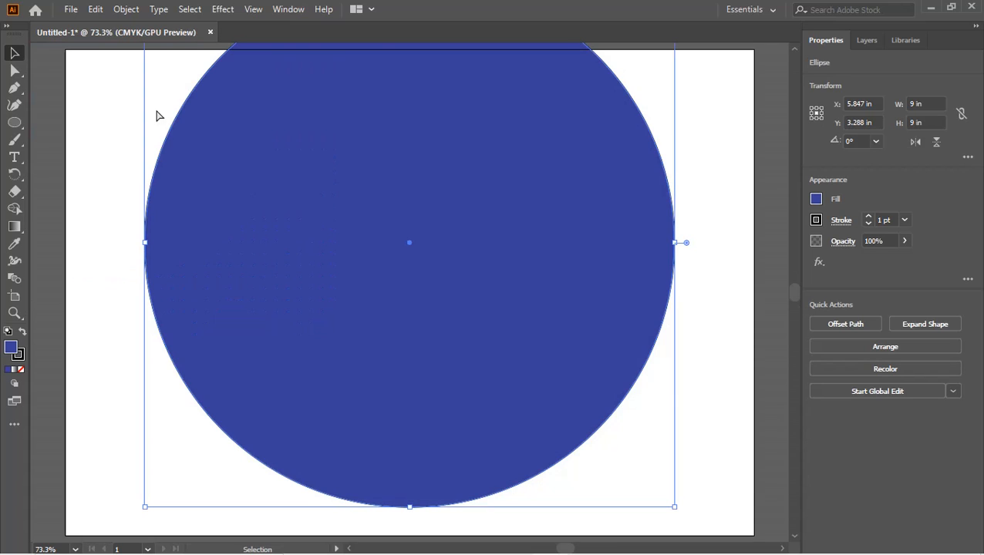
{"action": "key", "text": "ctrl+minus"}
{"action": "key", "text": "ctrl+minus"}
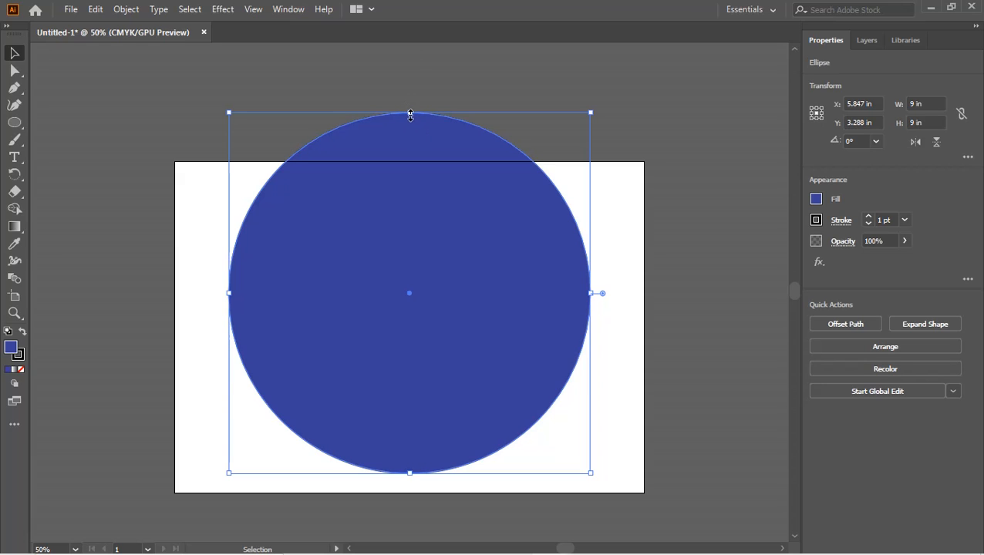
{"action": "left_click_drag", "start_coordinate": [410, 114], "coordinate": [410, 216]}
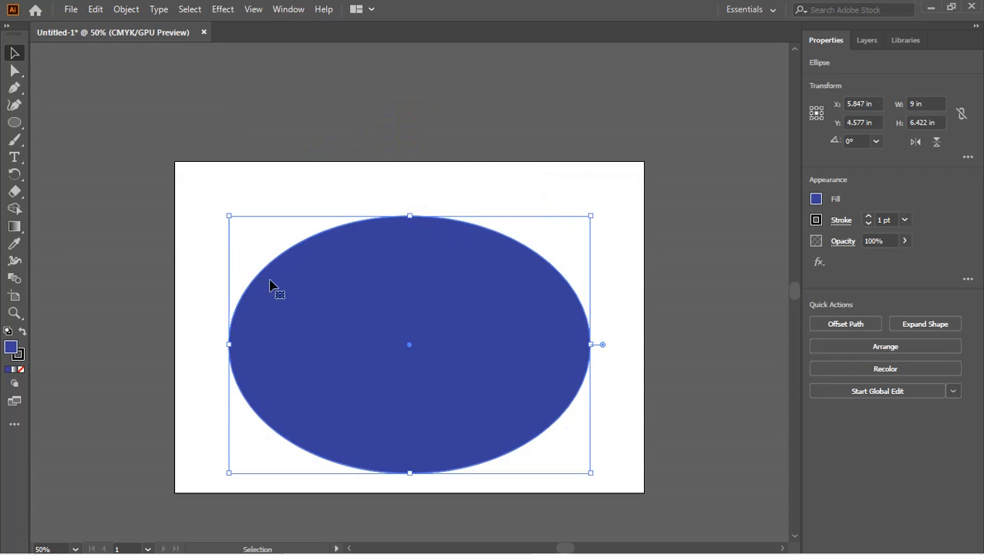
{"action": "left_click_drag", "start_coordinate": [229, 345], "coordinate": [447, 344]}
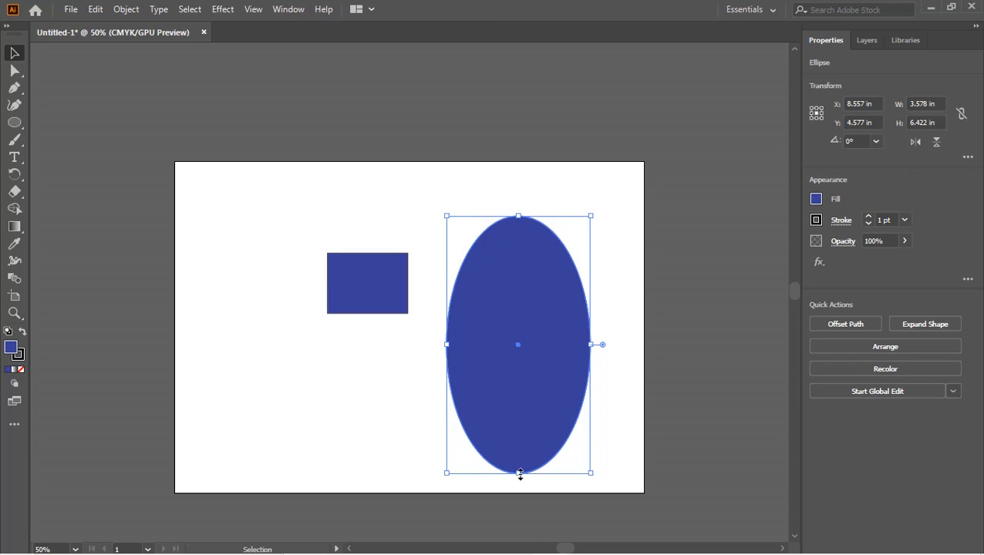
{"action": "left_click_drag", "start_coordinate": [520, 474], "coordinate": [516, 322]}
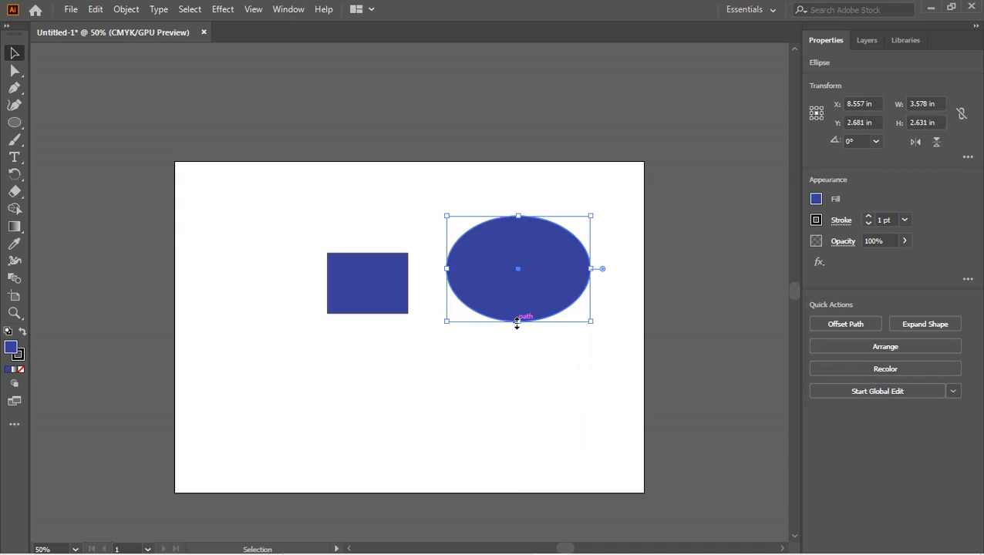
Rotate the ellipse about 14°, try narrowing it to about 1.26 in wide, and undo the narrowing.
{"action": "left_click_drag", "start_coordinate": [444, 269], "coordinate": [538, 233]}
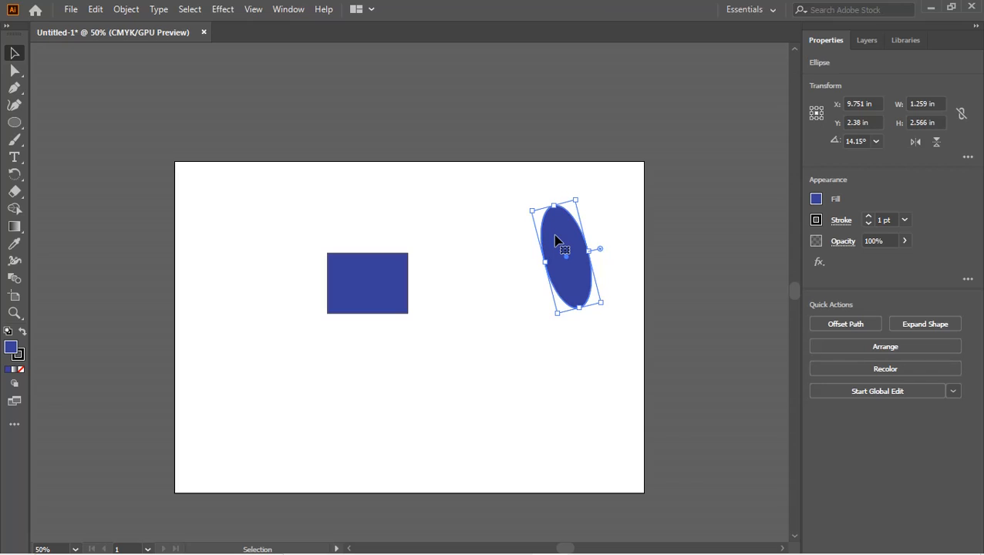
{"action": "key", "text": "ctrl+z"}
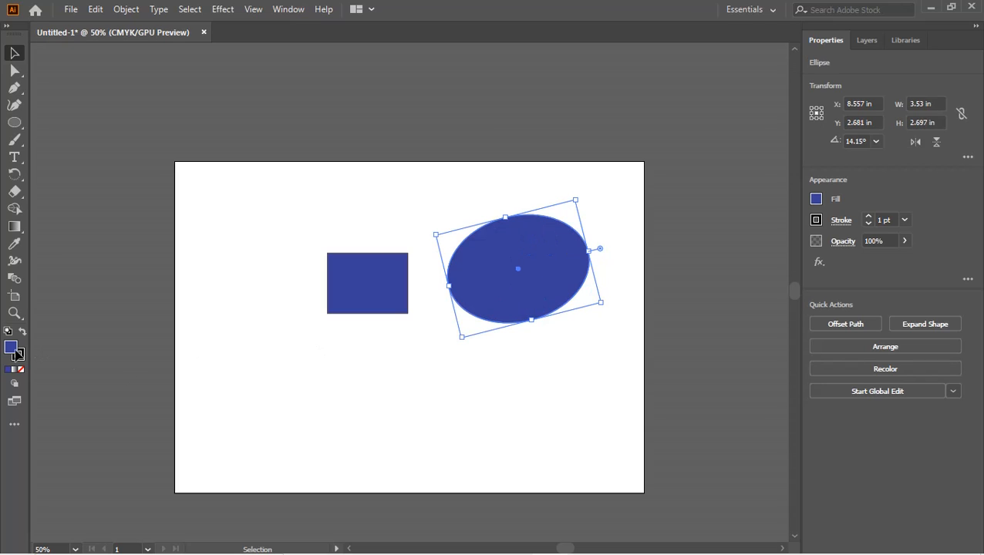
Fill the ellipse with magenta DB26D7 after trying green and orange shades.
{"action": "double_click", "coordinate": [10, 348]}
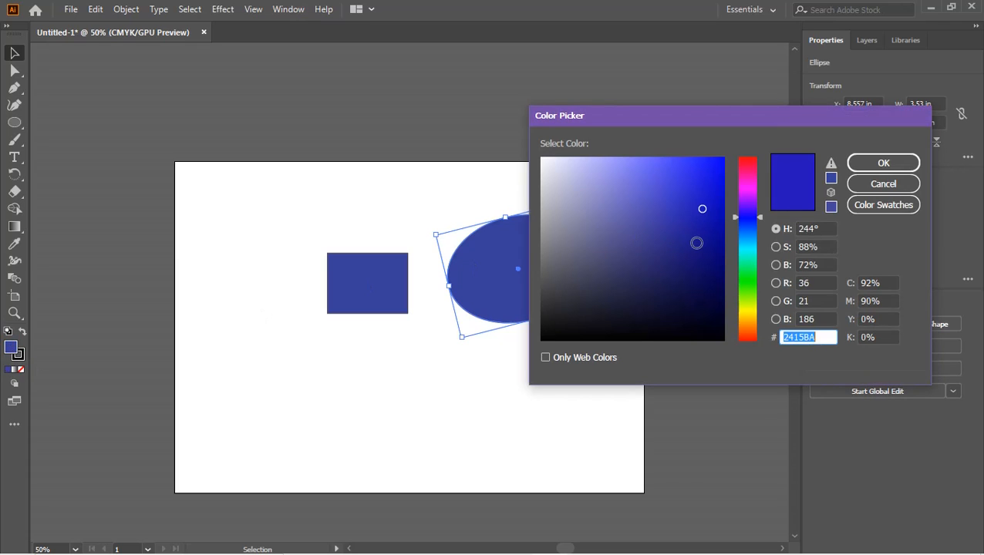
{"action": "left_click", "coordinate": [752, 269]}
{"action": "left_click", "coordinate": [681, 219]}
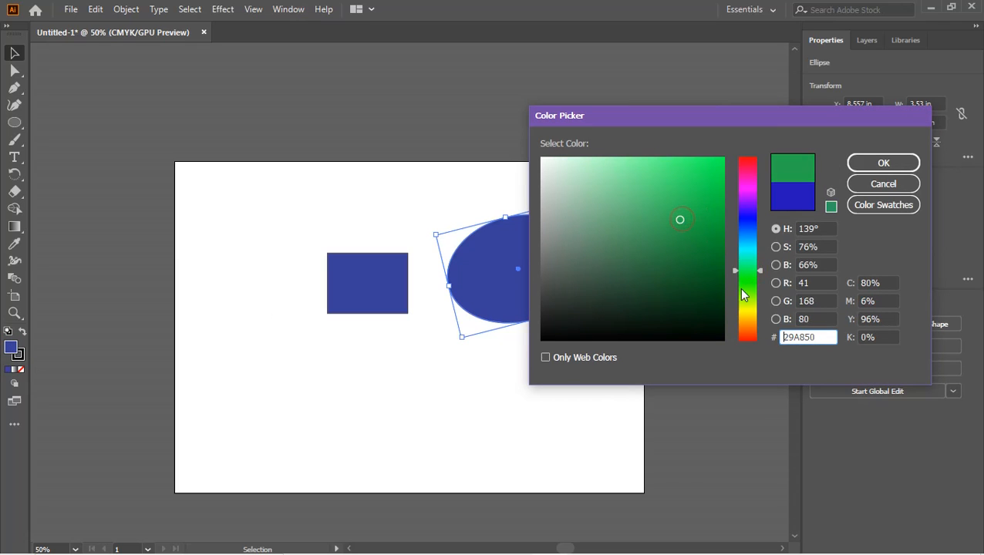
{"action": "left_click", "coordinate": [748, 325]}
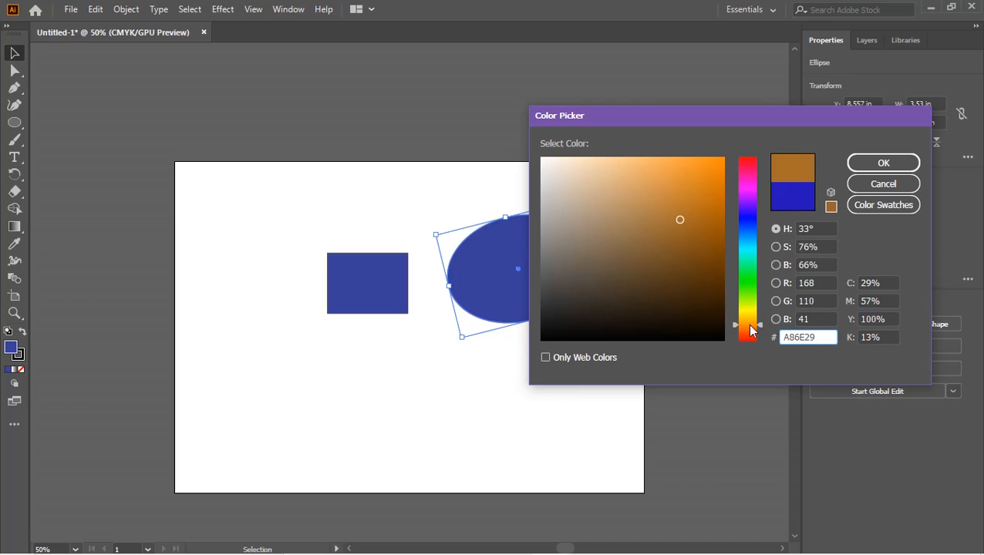
{"action": "left_click", "coordinate": [748, 186]}
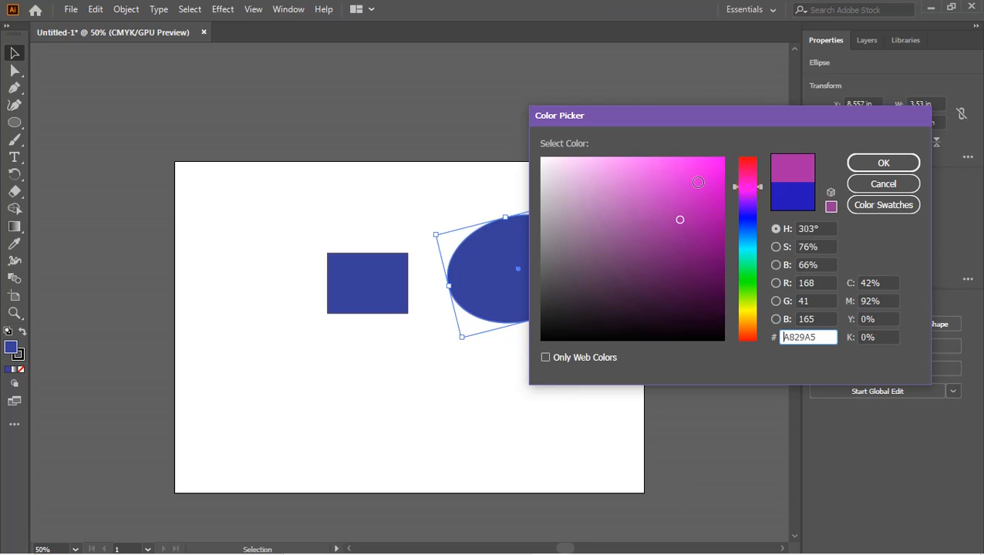
{"action": "left_click", "coordinate": [693, 183]}
{"action": "left_click", "coordinate": [872, 182]}
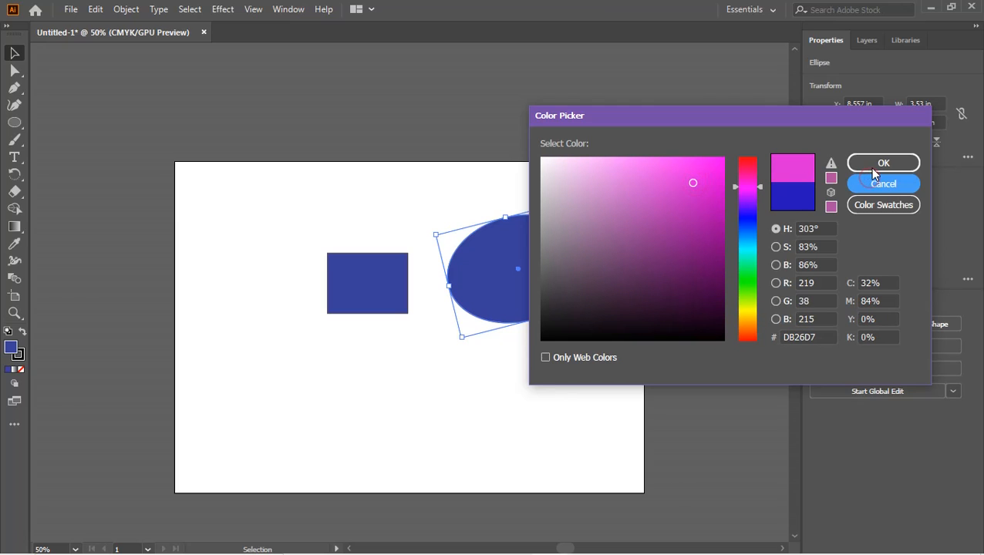
{"action": "left_click", "coordinate": [872, 164]}
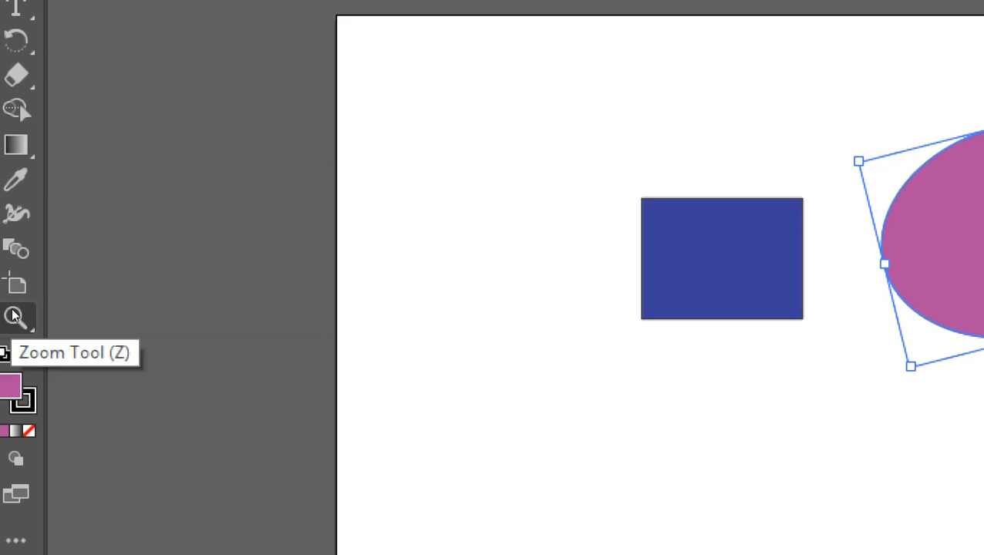
Pan the artboard with the Hand tool, and zoom in on the empty area beside the rectangle with the Zoom tool.
{"action": "left_click", "coordinate": [14, 316]}
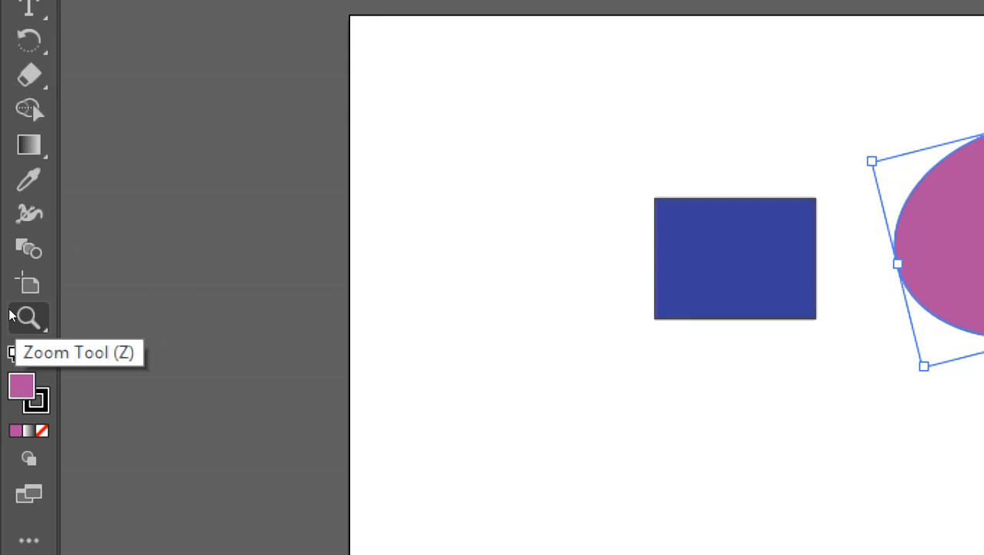
{"action": "left_click", "coordinate": [9, 316]}
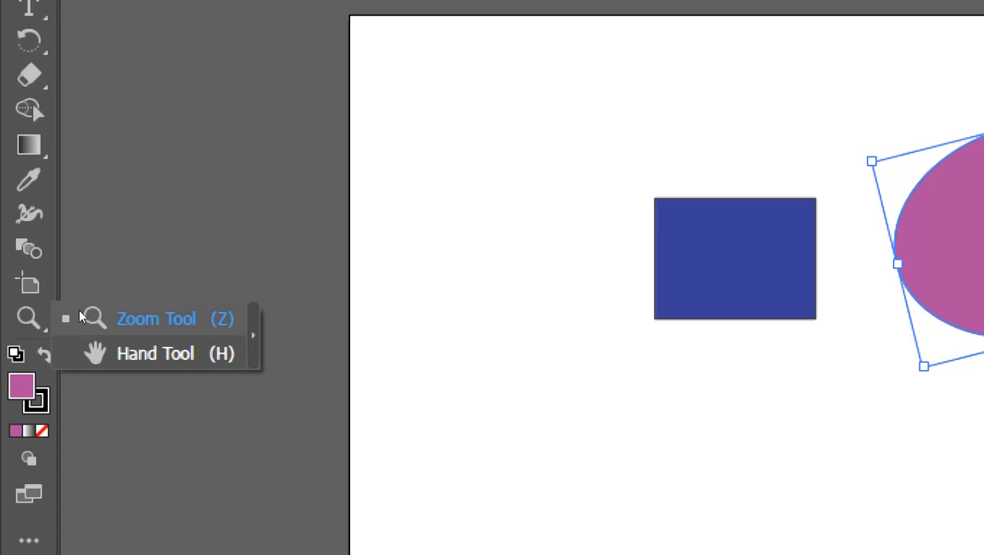
{"action": "left_click", "coordinate": [64, 335]}
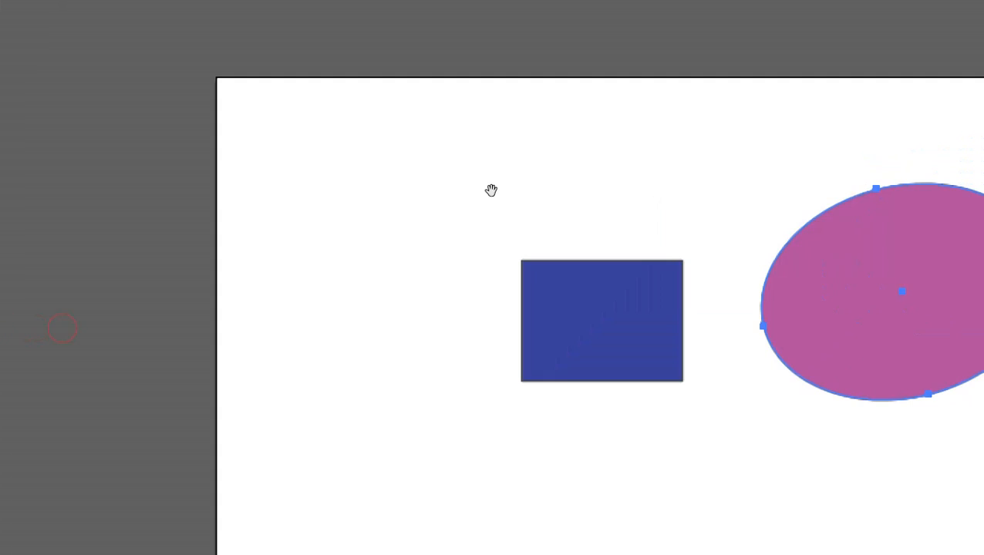
{"action": "left_click_drag", "start_coordinate": [602, 152], "coordinate": [484, 147]}
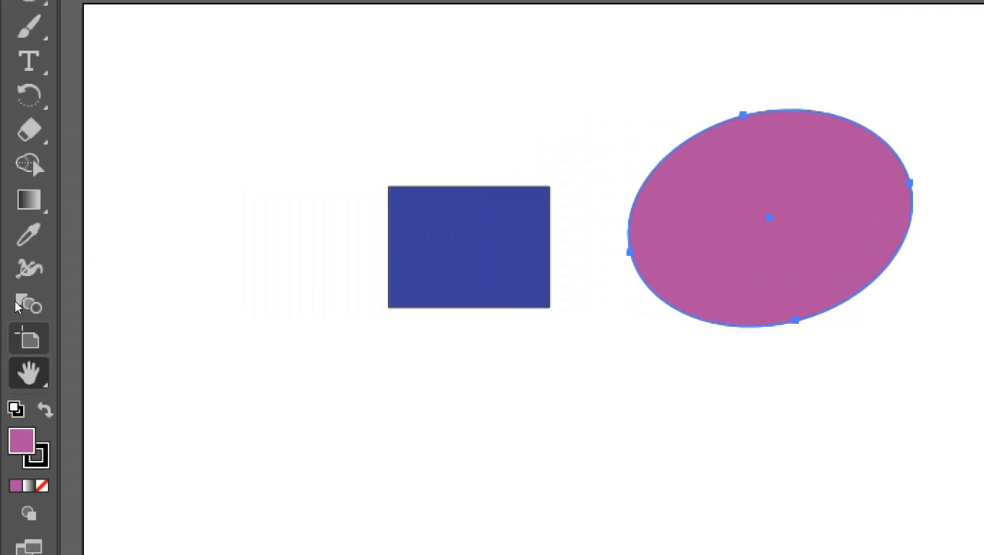
{"action": "left_click", "coordinate": [28, 373]}
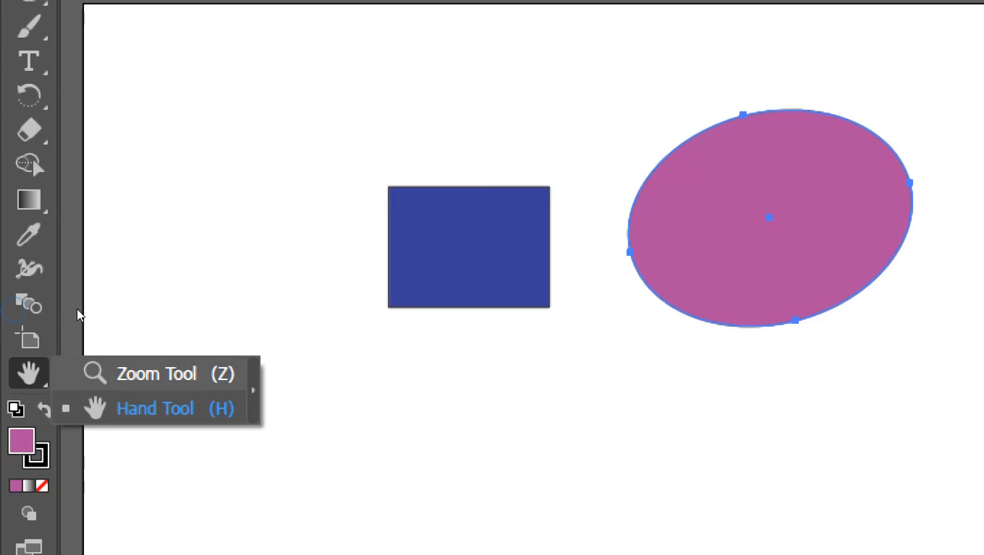
{"action": "key", "text": "z"}
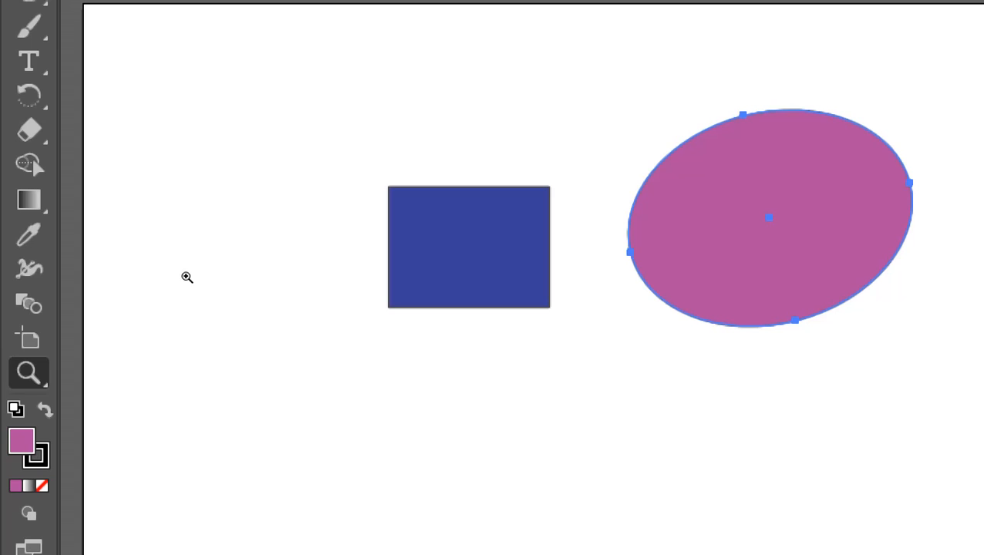
{"action": "left_click", "coordinate": [171, 280]}
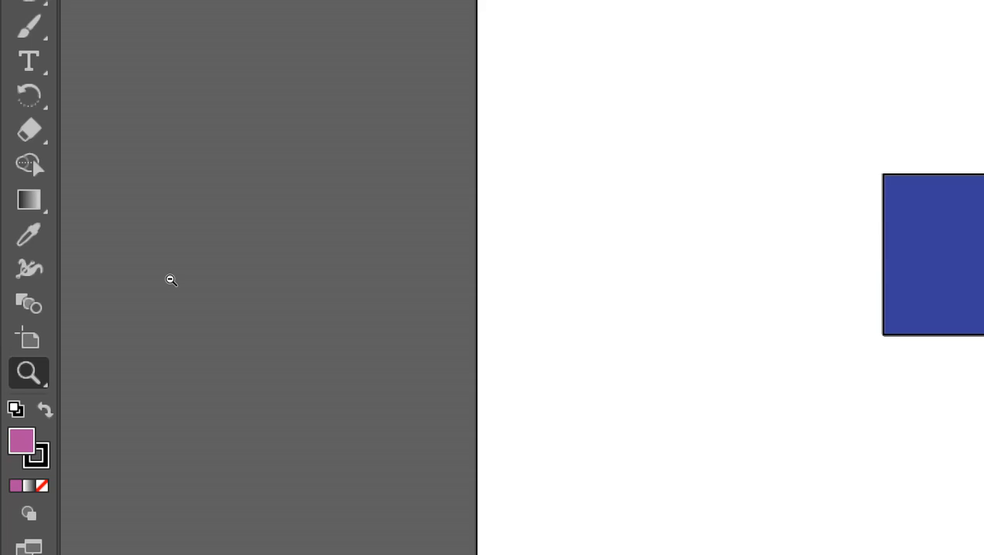
Zoom out with the Zoom tool, fit the artboard in the window, and reduce the view to 25%.
{"action": "left_click", "coordinate": [172, 280], "text": "alt"}
{"action": "left_click", "coordinate": [172, 280], "text": "alt"}
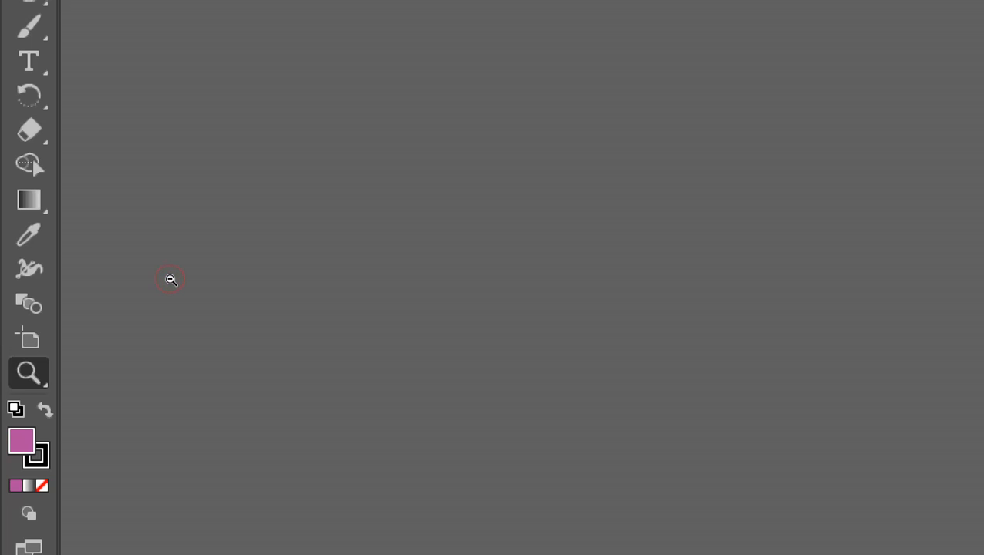
{"action": "key", "text": "ctrl+0"}
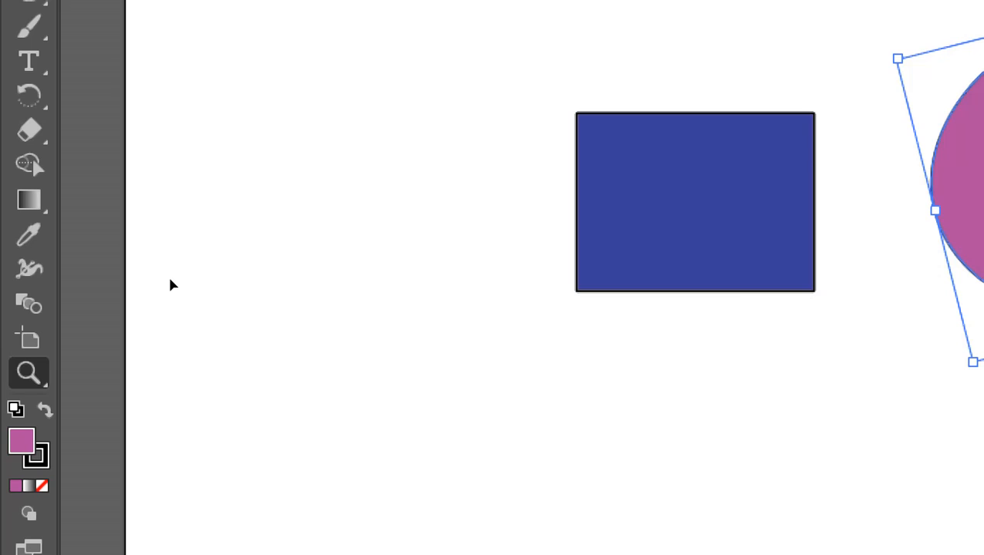
{"action": "key", "text": "ctrl+minus"}
{"action": "key", "text": "ctrl+minus"}
{"action": "key", "text": "ctrl+minus"}
{"action": "key", "text": "ctrl+minus"}
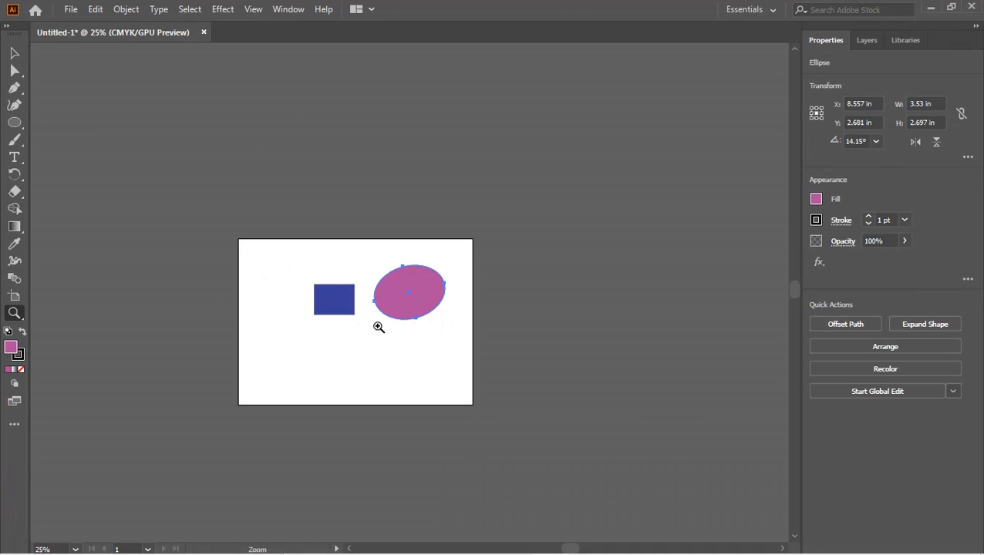
Zoom in to 66.67% beside the rectangle with the Zoom tool, and zoom back out to 25%.
{"action": "left_click", "coordinate": [342, 306]}
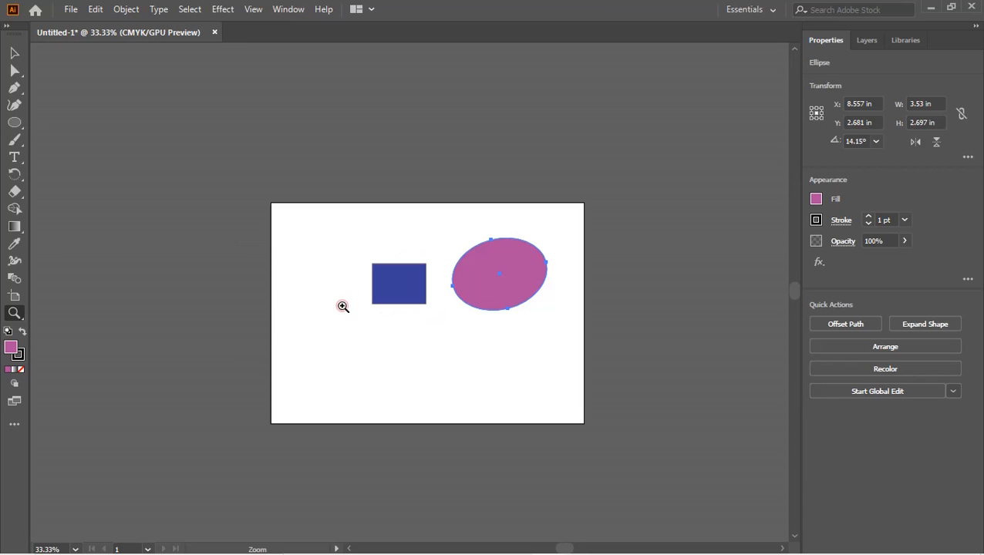
{"action": "left_click", "coordinate": [343, 306]}
{"action": "left_click", "coordinate": [342, 306]}
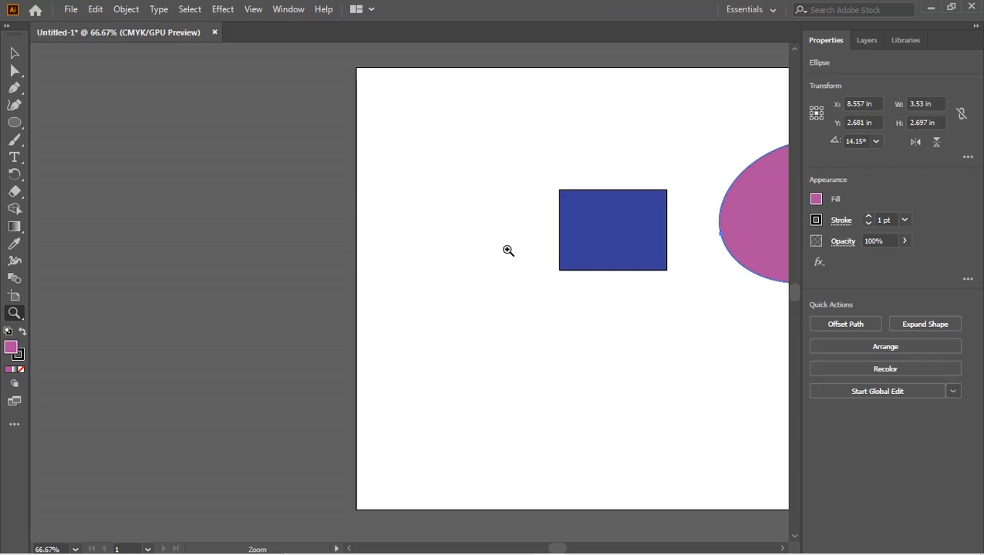
{"action": "left_click", "coordinate": [509, 252], "text": "alt"}
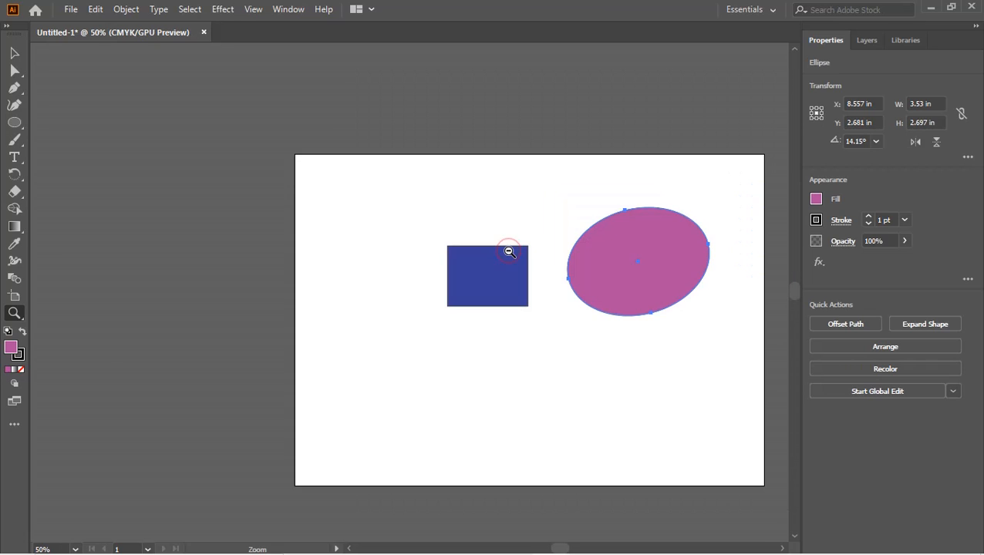
{"action": "left_click", "coordinate": [510, 252], "text": "alt"}
{"action": "left_click", "coordinate": [510, 252], "text": "alt"}
{"action": "left_click", "coordinate": [509, 252], "text": "alt"}
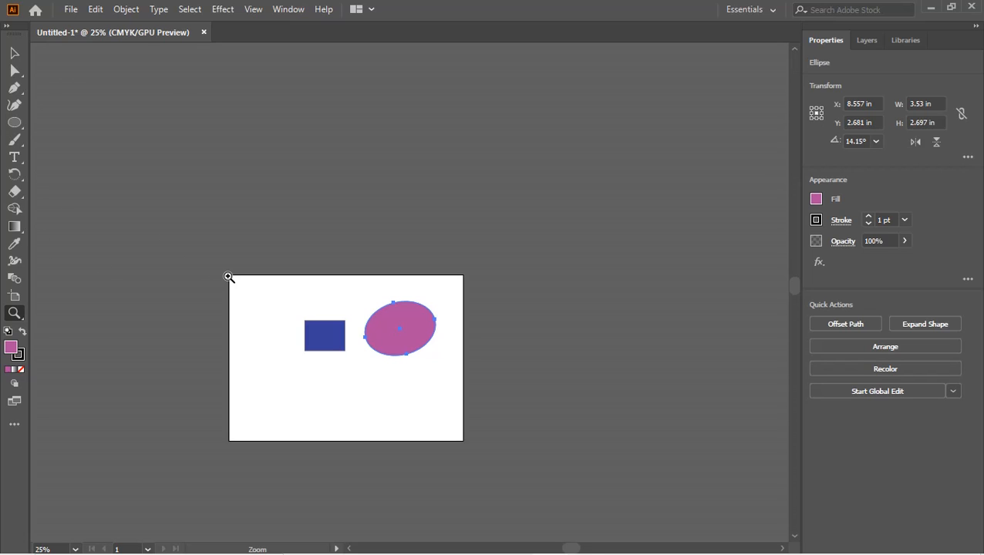
Use the Zoom tool's animated zoom to enlarge the artboard to 100% and reduce the view to about 55%.
{"action": "left_click_drag", "start_coordinate": [229, 277], "coordinate": [460, 458]}
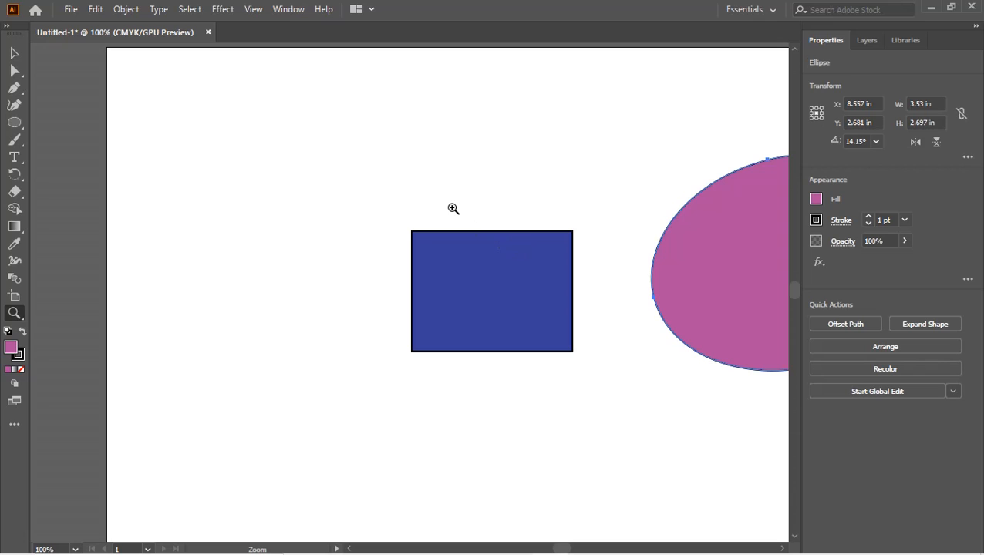
{"action": "left_click", "coordinate": [408, 224]}
{"action": "left_click_drag", "start_coordinate": [447, 255], "coordinate": [283, 191]}
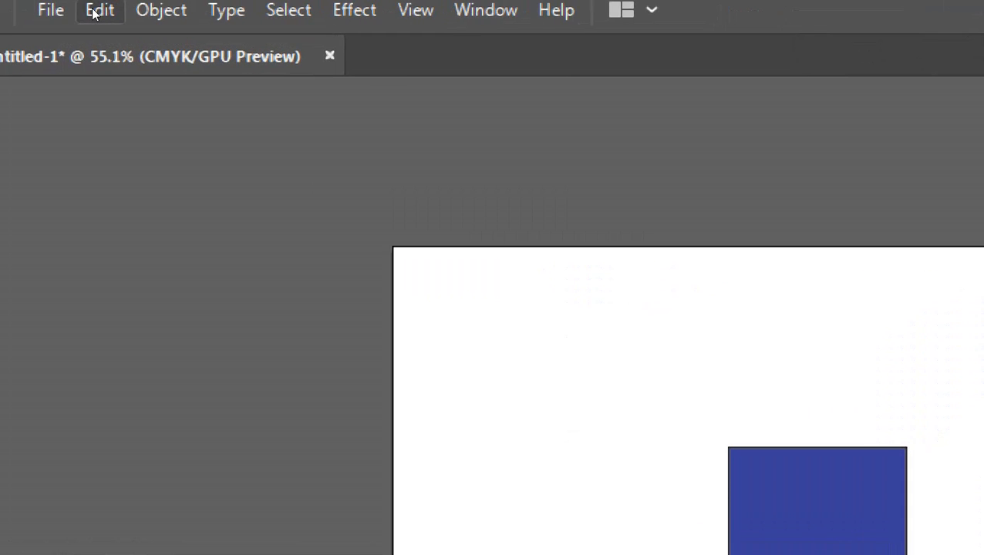
Turn off Animated Zoom in the Performance preferences and apply the change.
{"action": "left_click", "coordinate": [94, 10]}
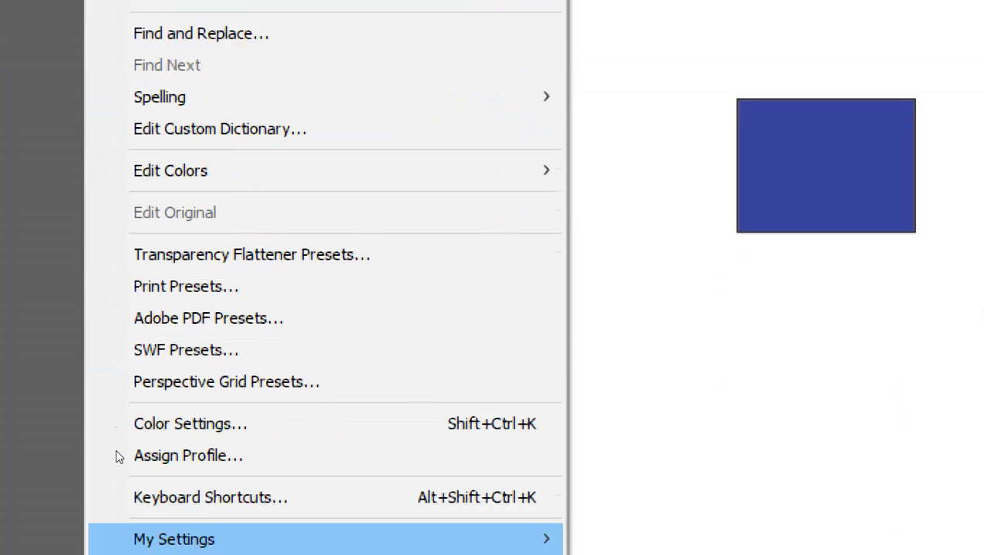
{"action": "mouse_move", "coordinate": [119, 548]}
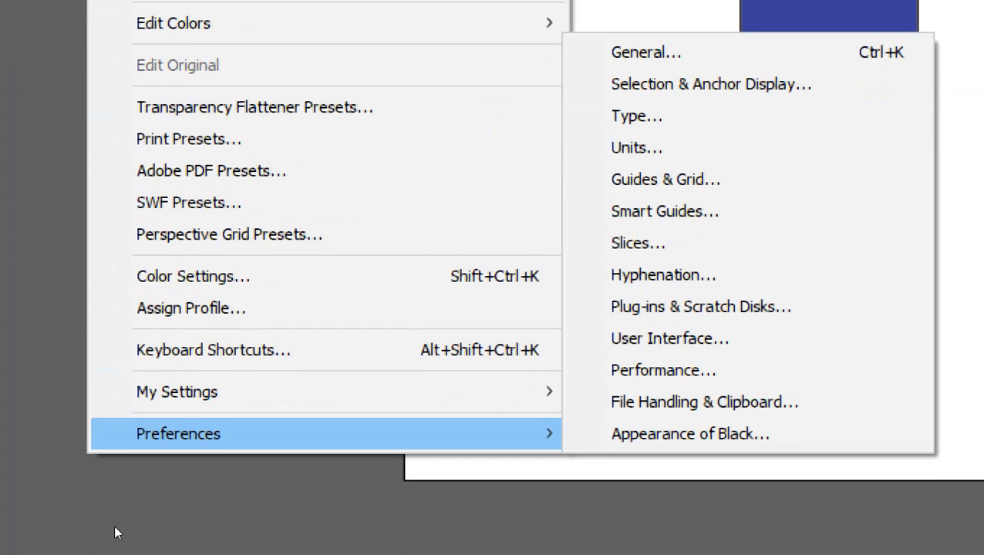
{"action": "key", "text": "Escape"}
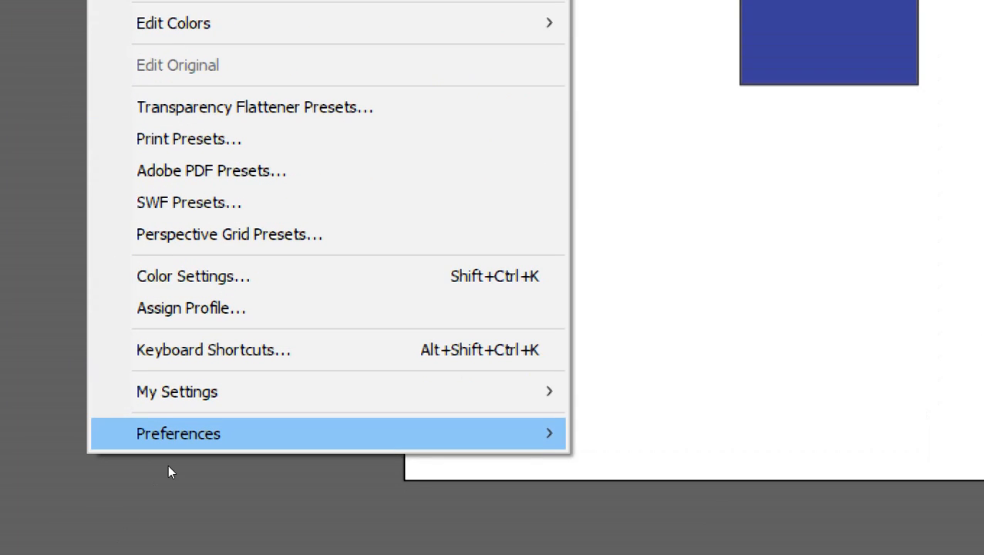
{"action": "key", "text": "Right"}
{"action": "key", "text": "Up"}
{"action": "key", "text": "Up"}
{"action": "key", "text": "Up"}
{"action": "key", "text": "Up"}
{"action": "key", "text": "Up"}
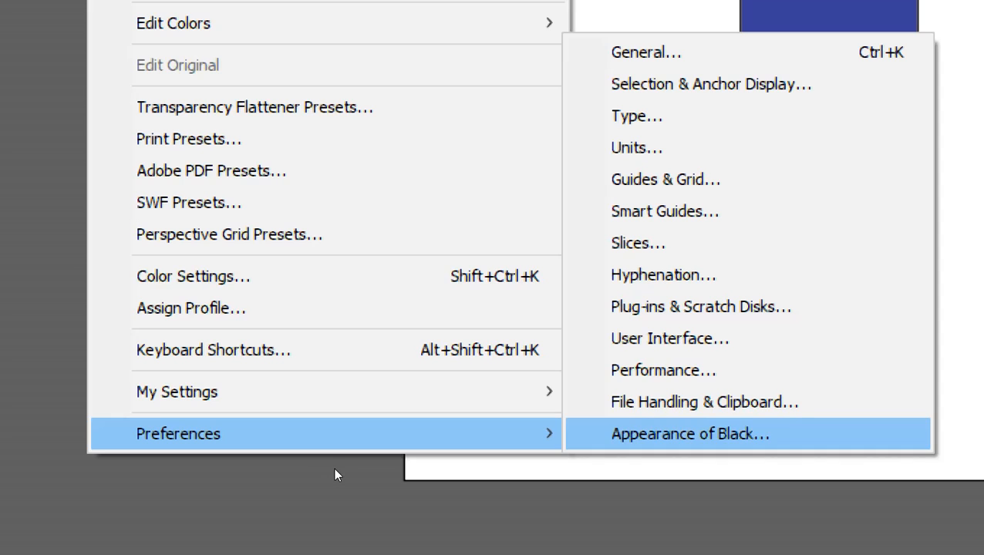
{"action": "key", "text": "Up"}
{"action": "key", "text": "Up"}
{"action": "key", "text": "Down"}
{"action": "key", "text": "Down"}
{"action": "key", "text": "Down"}
{"action": "key", "text": "Down"}
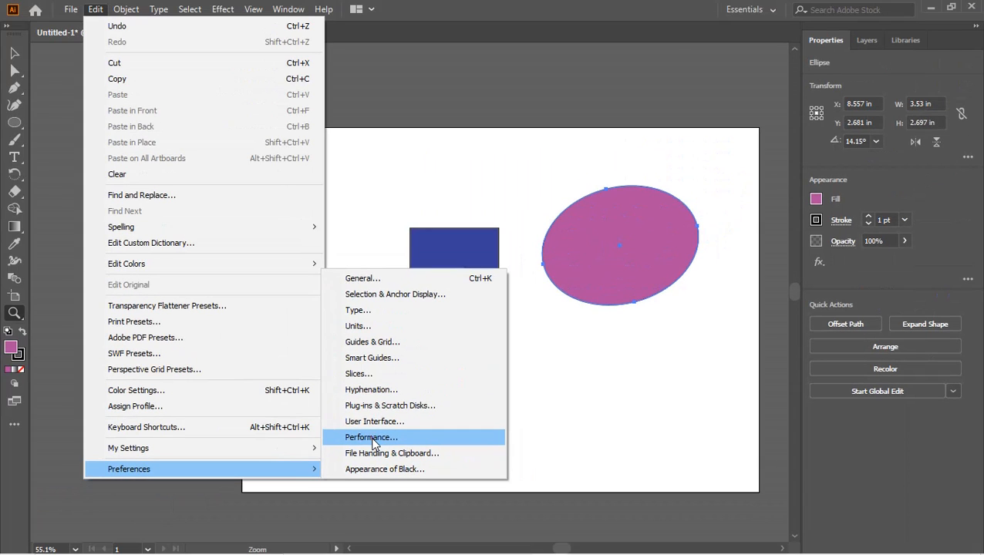
{"action": "left_click", "coordinate": [372, 437]}
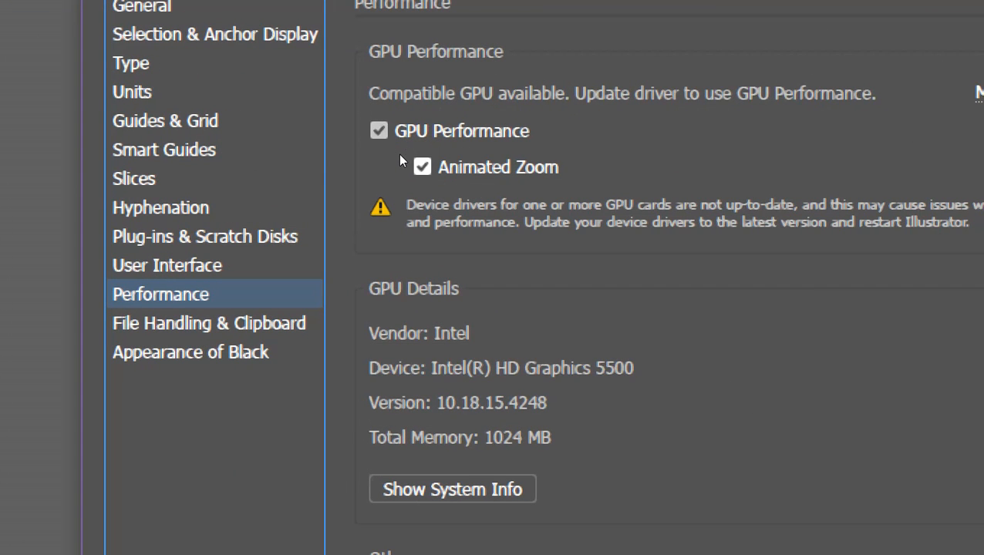
{"action": "left_click", "coordinate": [398, 153]}
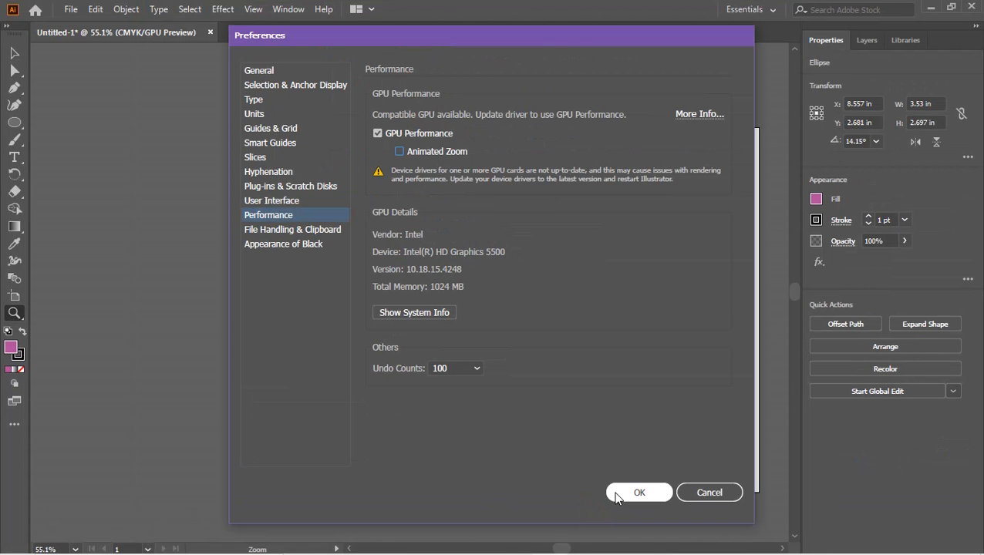
{"action": "left_click", "coordinate": [638, 492]}
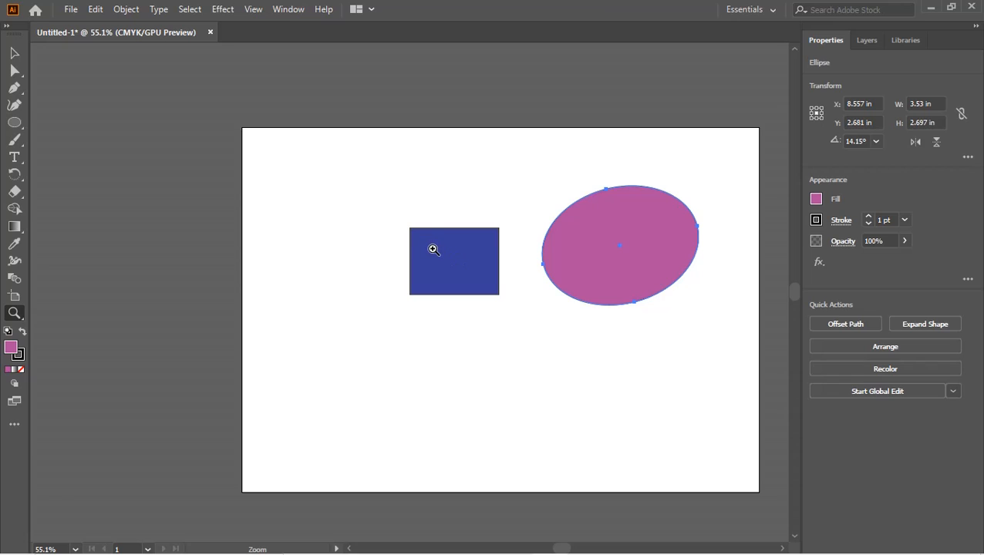
Magnify the blue rectangle with a zoom marquee around it, zoom back out, and fit the artboard in the window.
{"action": "left_click_drag", "start_coordinate": [410, 229], "coordinate": [501, 295]}
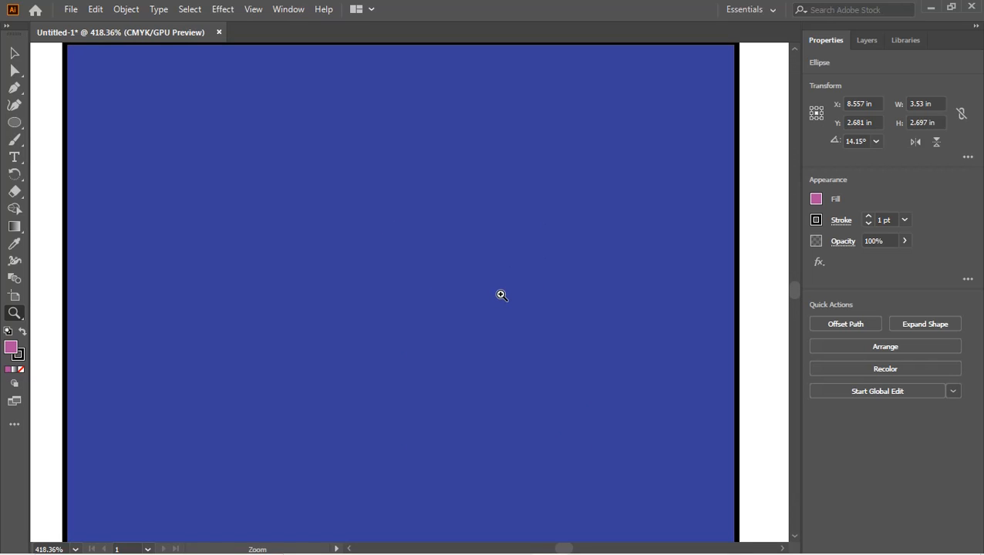
{"action": "key", "text": "ctrl+minus"}
{"action": "key", "text": "ctrl+minus"}
{"action": "key", "text": "ctrl+minus"}
{"action": "key", "text": "ctrl+minus"}
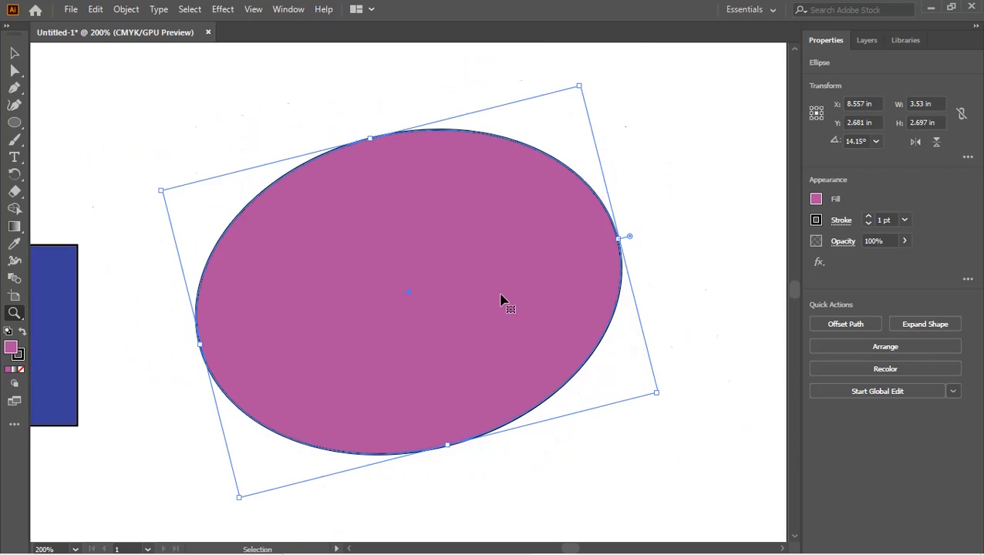
{"action": "key", "text": "ctrl+minus"}
{"action": "key", "text": "ctrl+minus"}
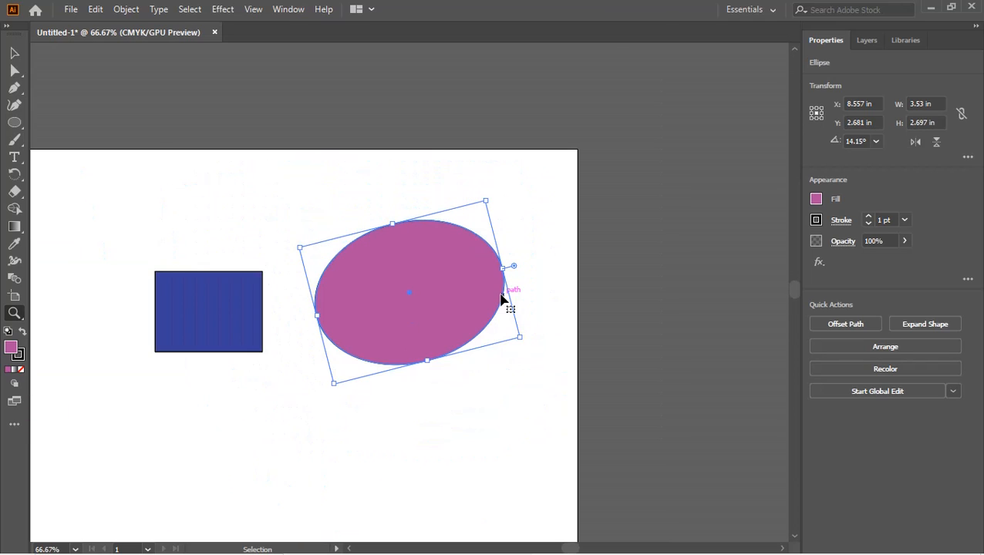
{"action": "key", "text": "ctrl+0"}
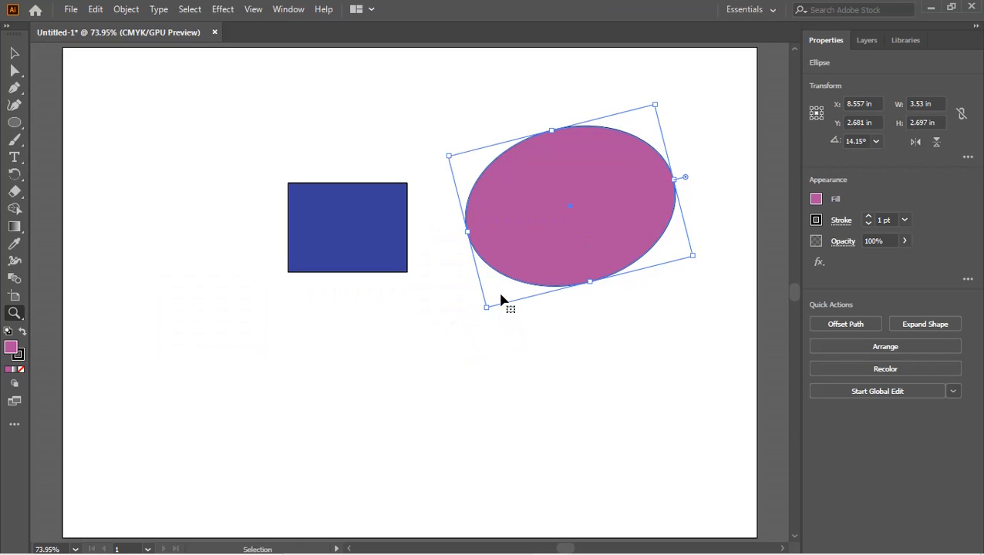